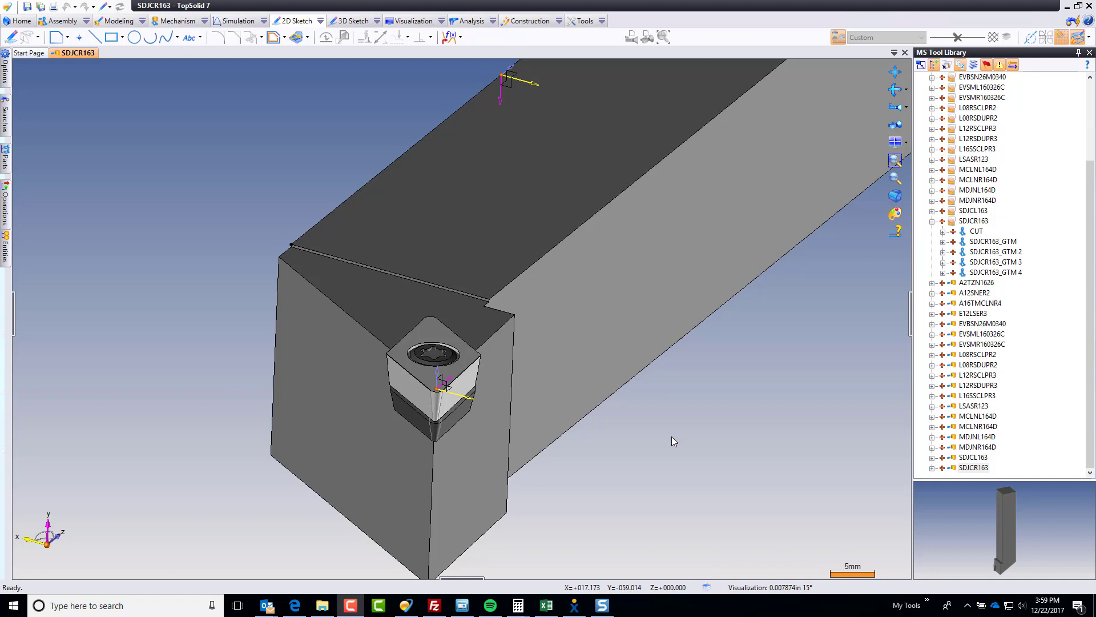
- Measure the rounded edge at the insert's cutting corner with Analyze Geometry
click(467, 21)
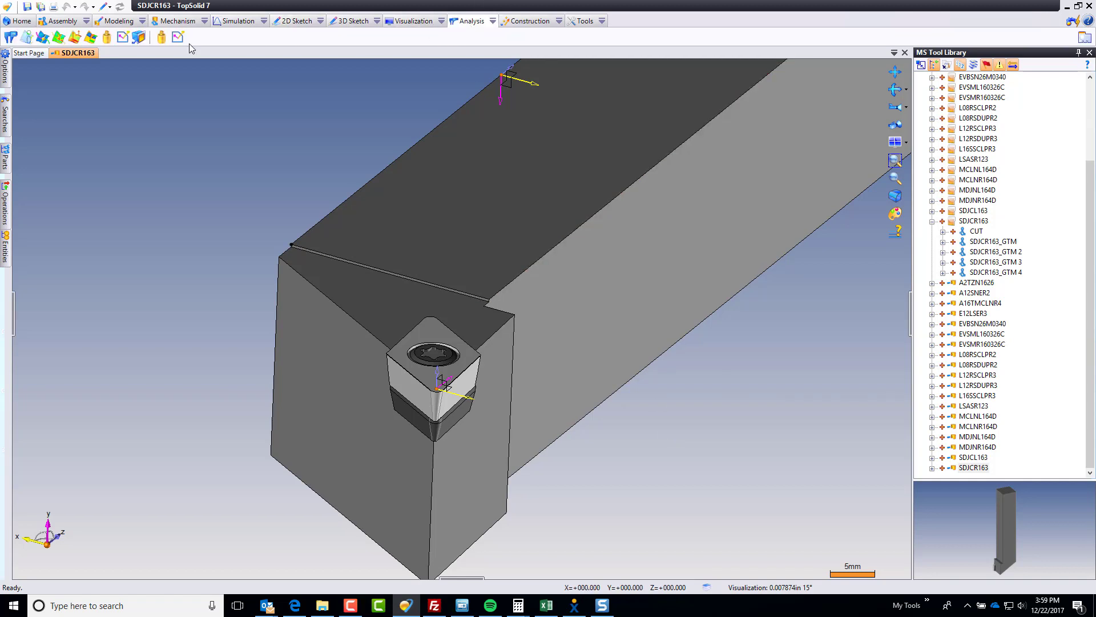
click(11, 38)
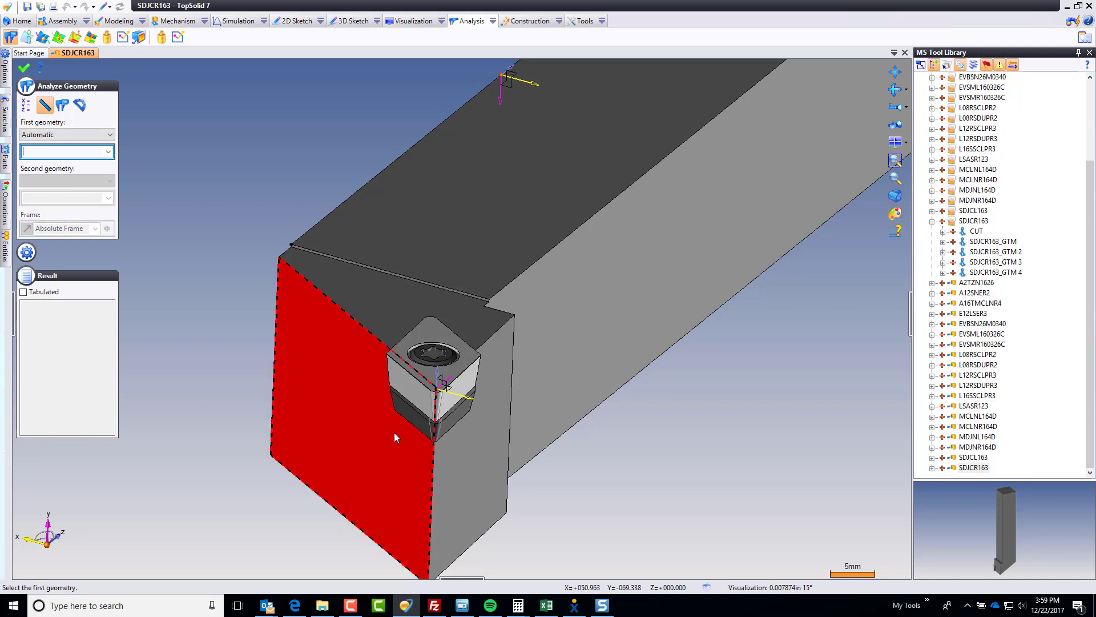
scroll(395, 437, up, 5)
click(469, 315)
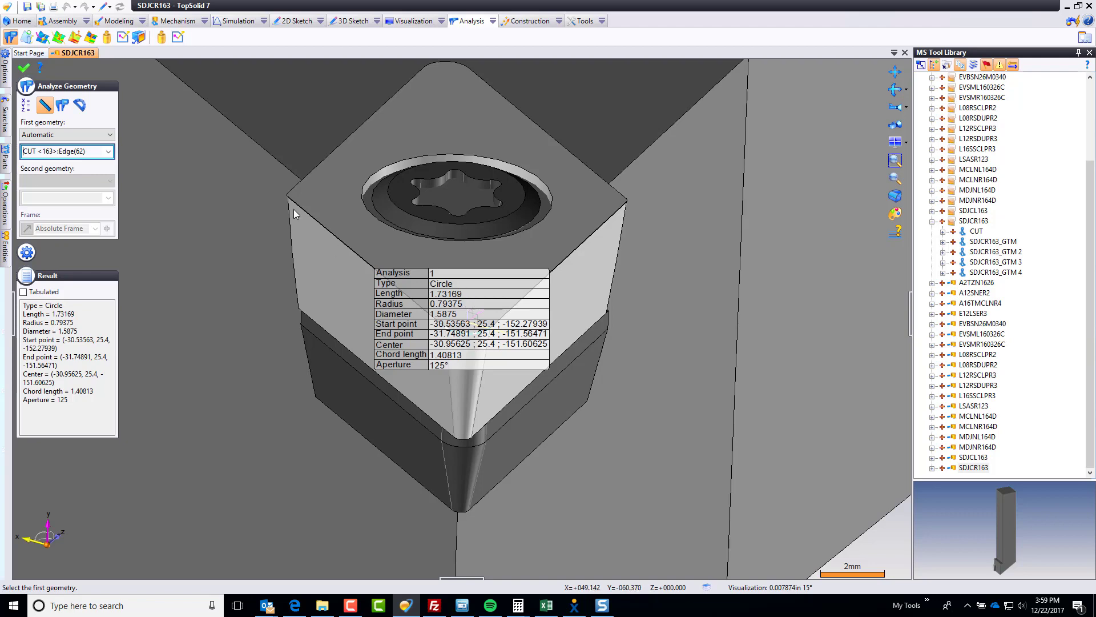
key(Escape)
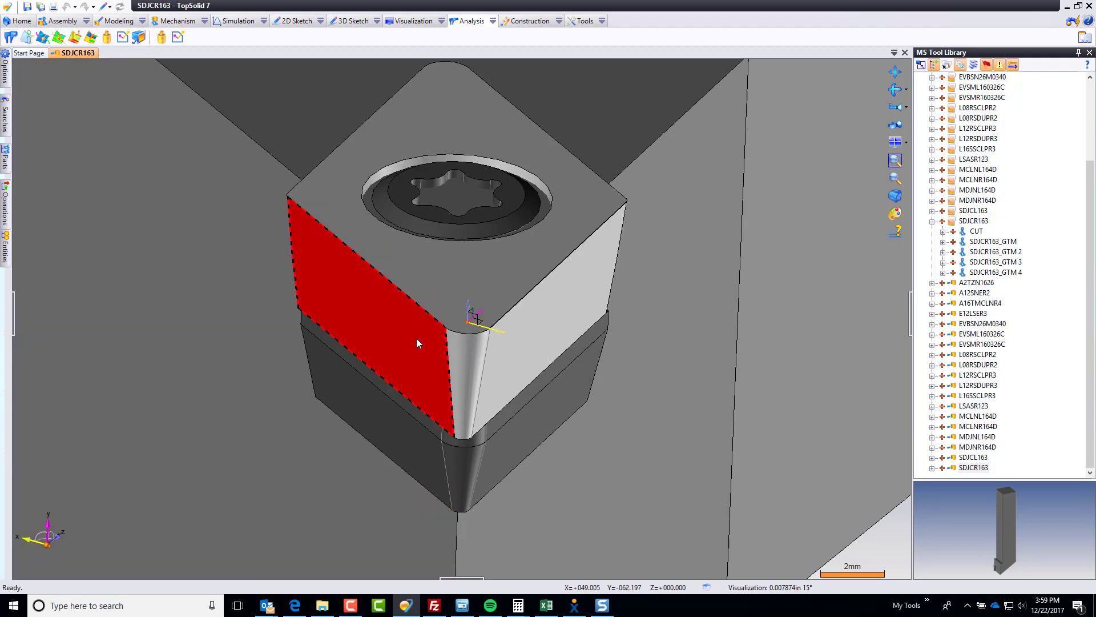
scroll(416, 339, down, 5)
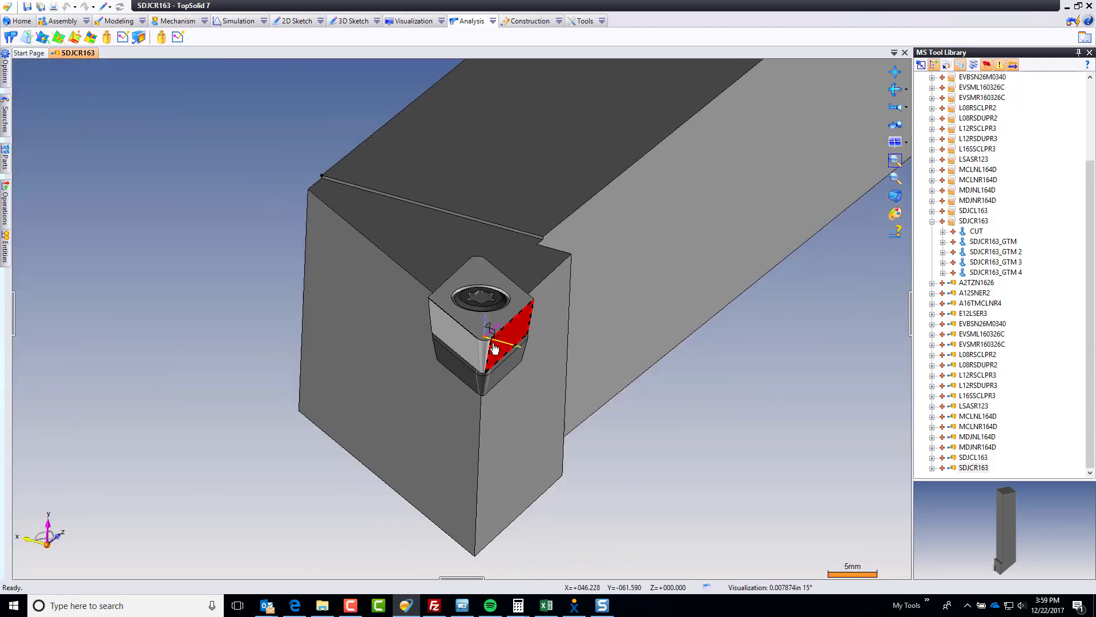
- Start the Machining Component Wizard and define the component as an External turn cutter in the Turnings category
click(493, 348)
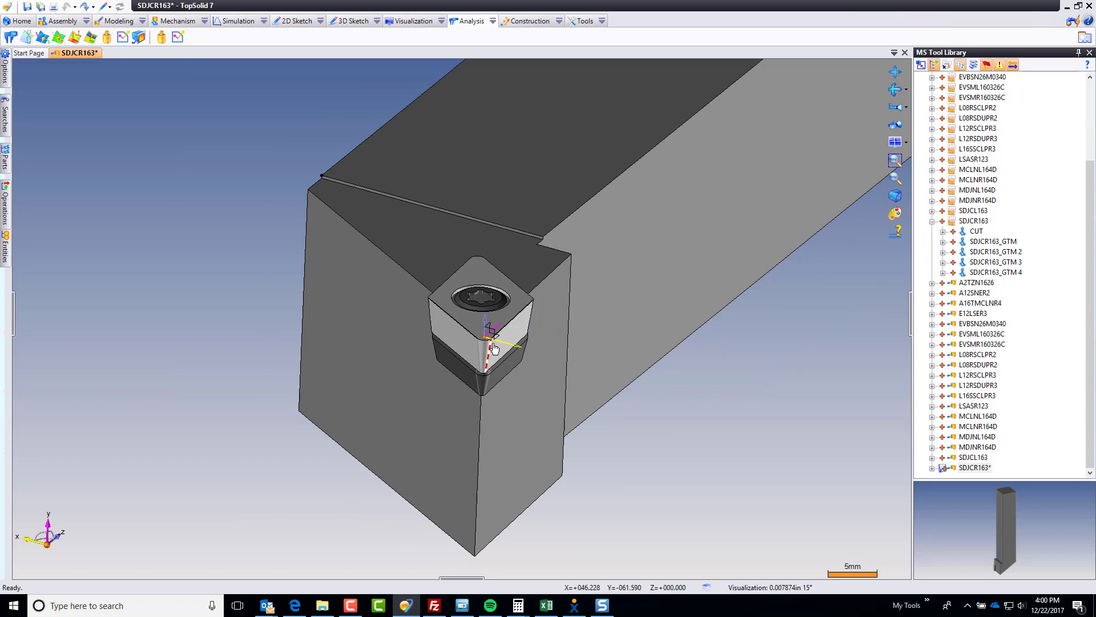
scroll(522, 376, down, 3)
click(602, 21)
mouse_move(649, 131)
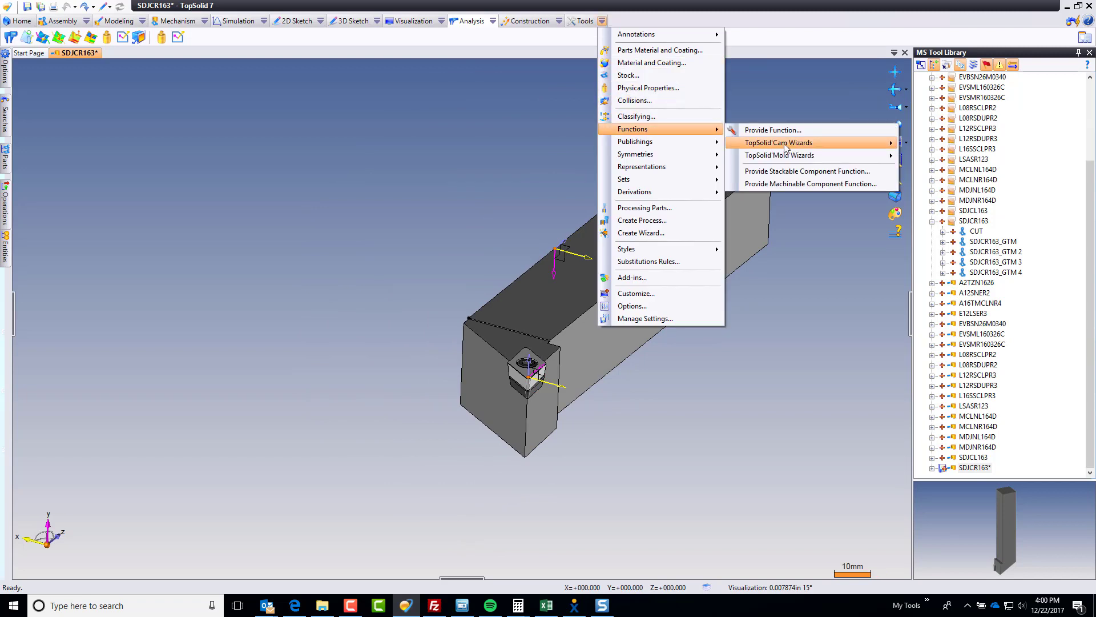
mouse_move(785, 148)
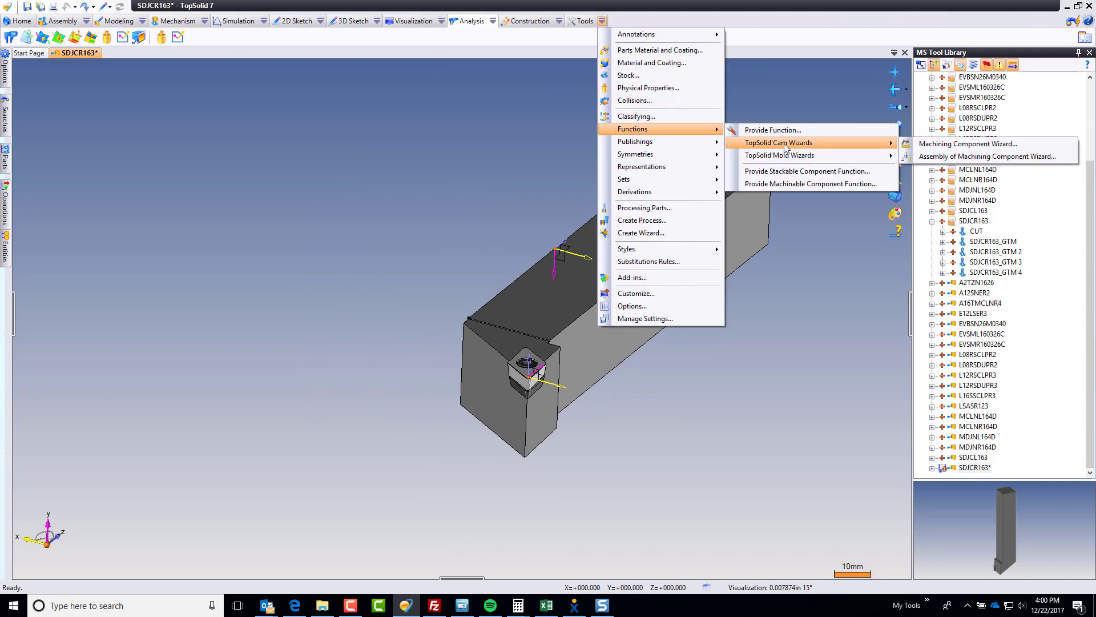
click(997, 150)
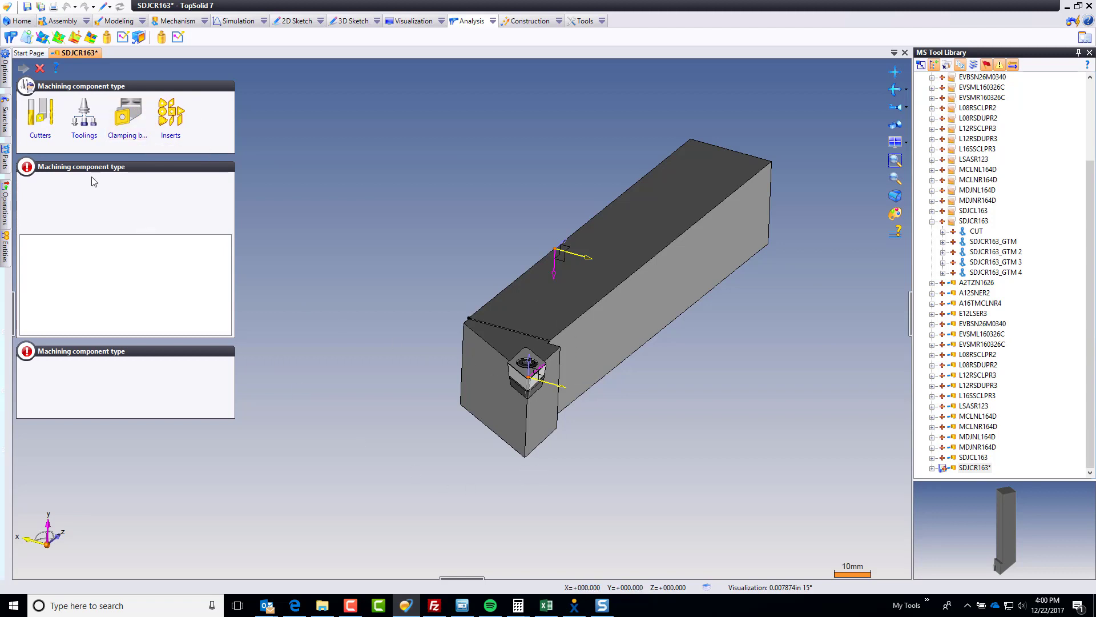
click(41, 128)
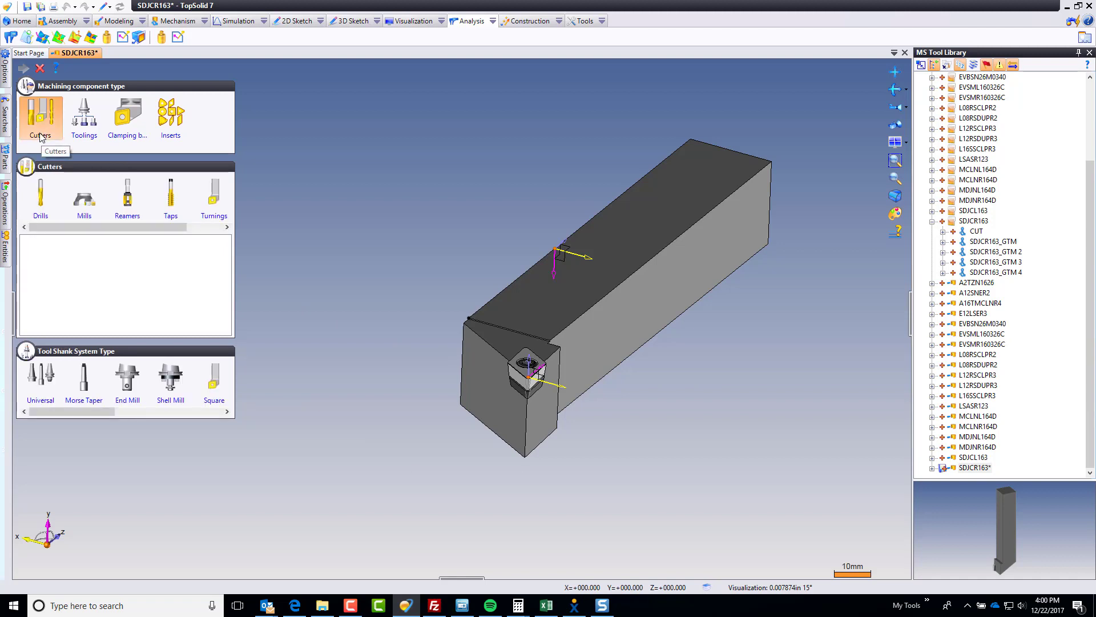
drag(143, 225, 190, 232)
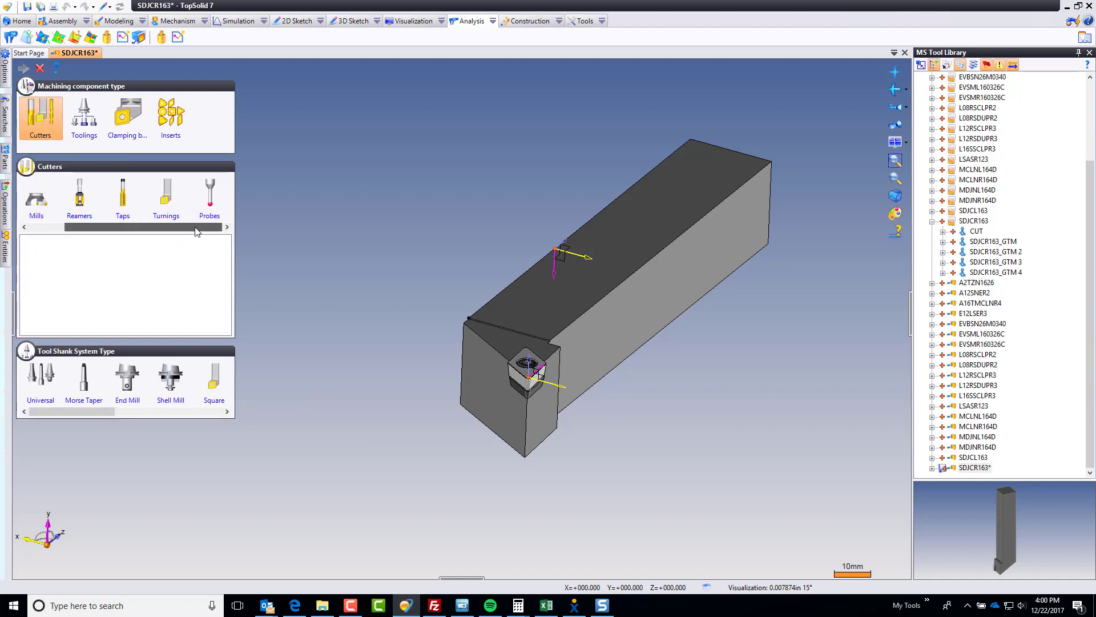
click(166, 197)
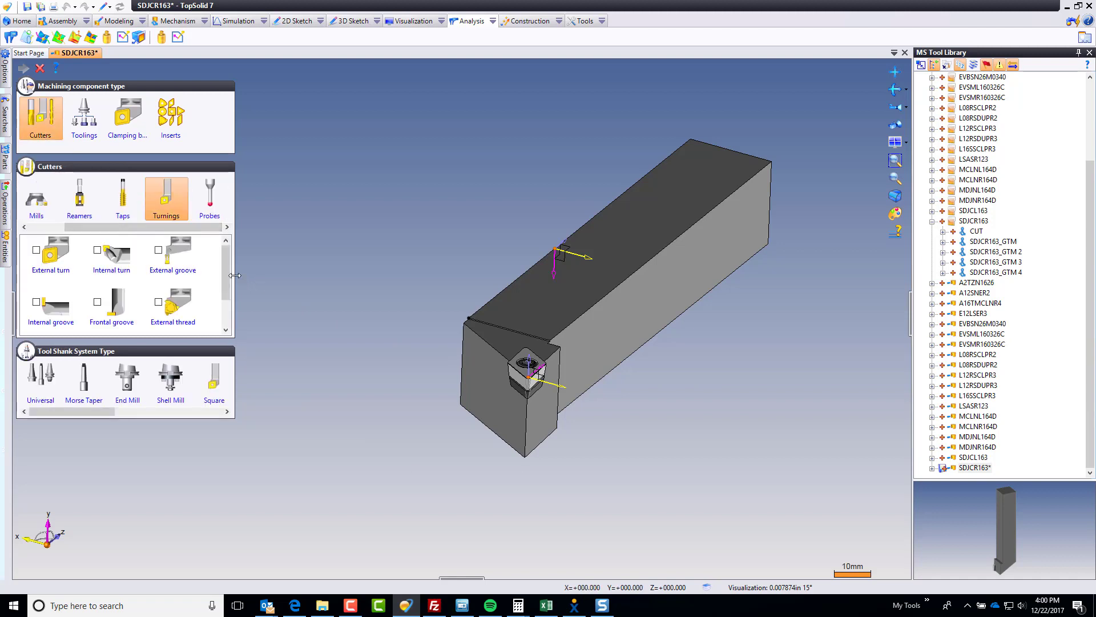
drag(292, 272, 400, 274)
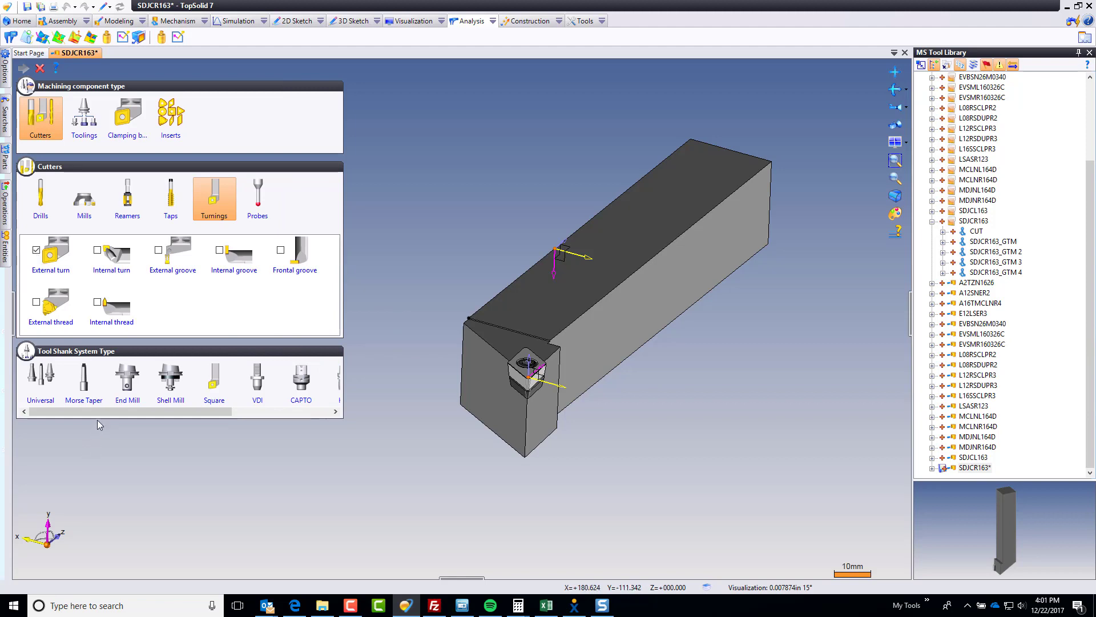
- Choose the Universal tool shank system type and proceed to the external turn cutter's parameters
drag(105, 412, 71, 416)
click(39, 385)
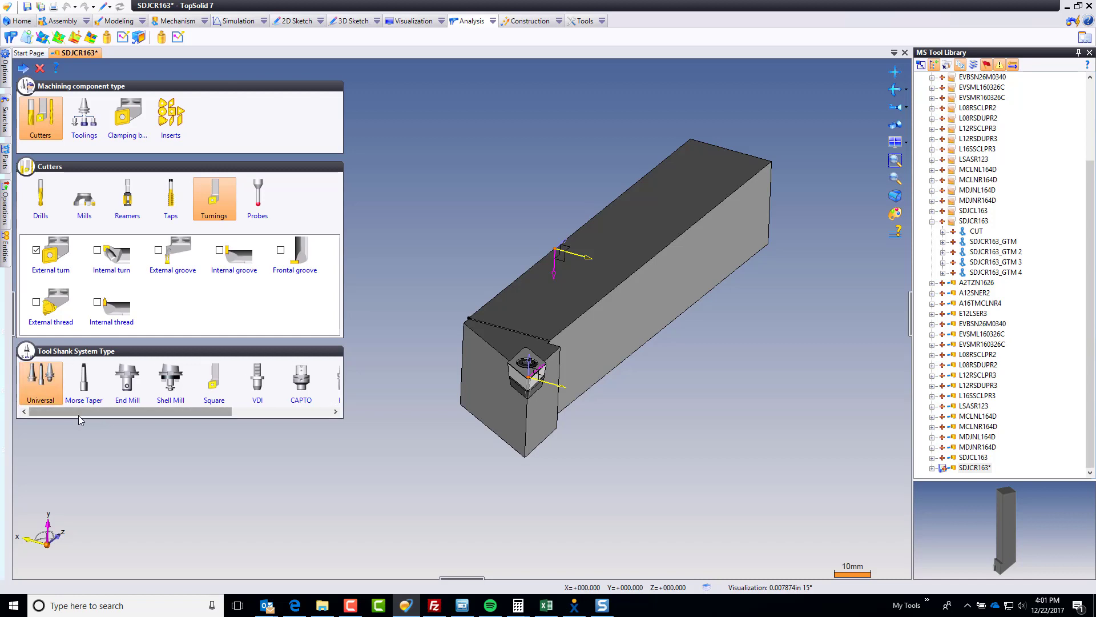
click(23, 68)
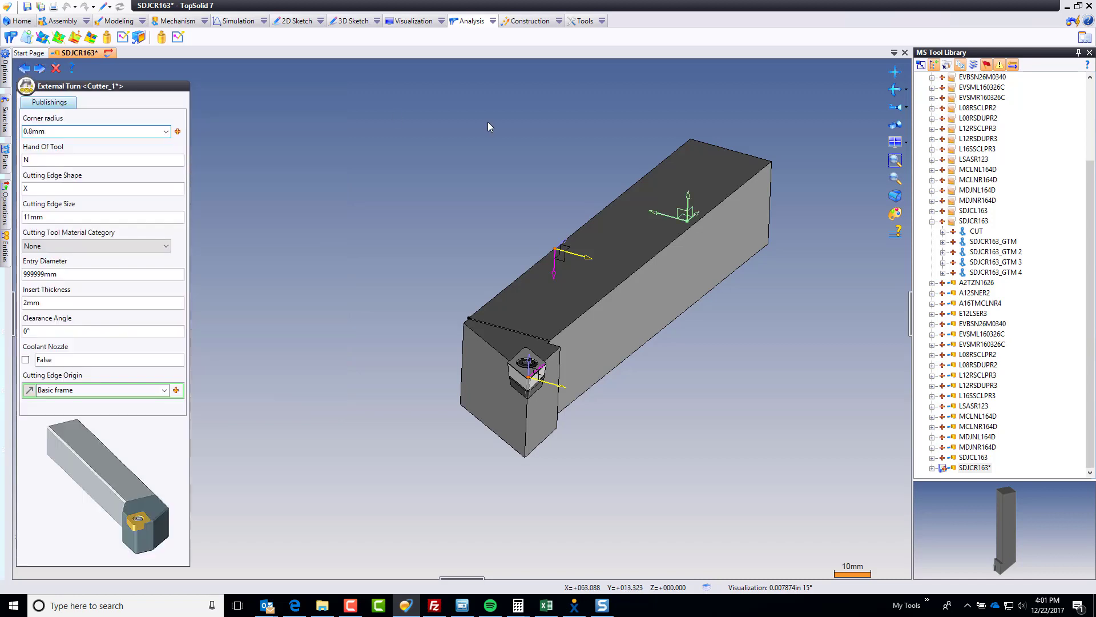
- Set the external turn cutter's Hand Of Tool to R and its Cutting Edge Shape to D
click(66, 132)
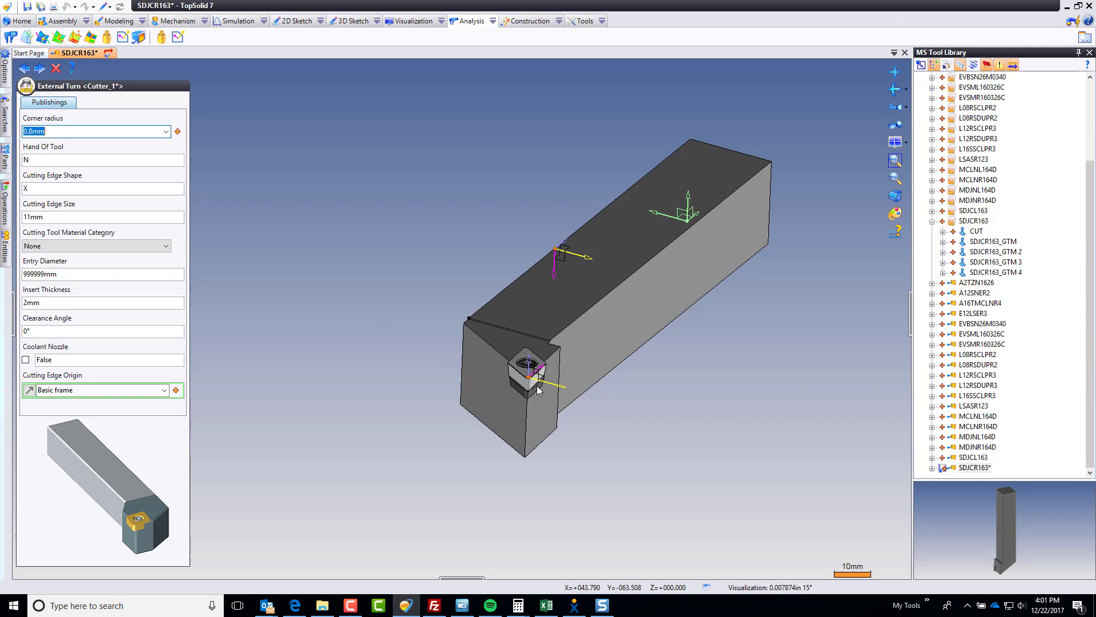
scroll(522, 373, up, 5)
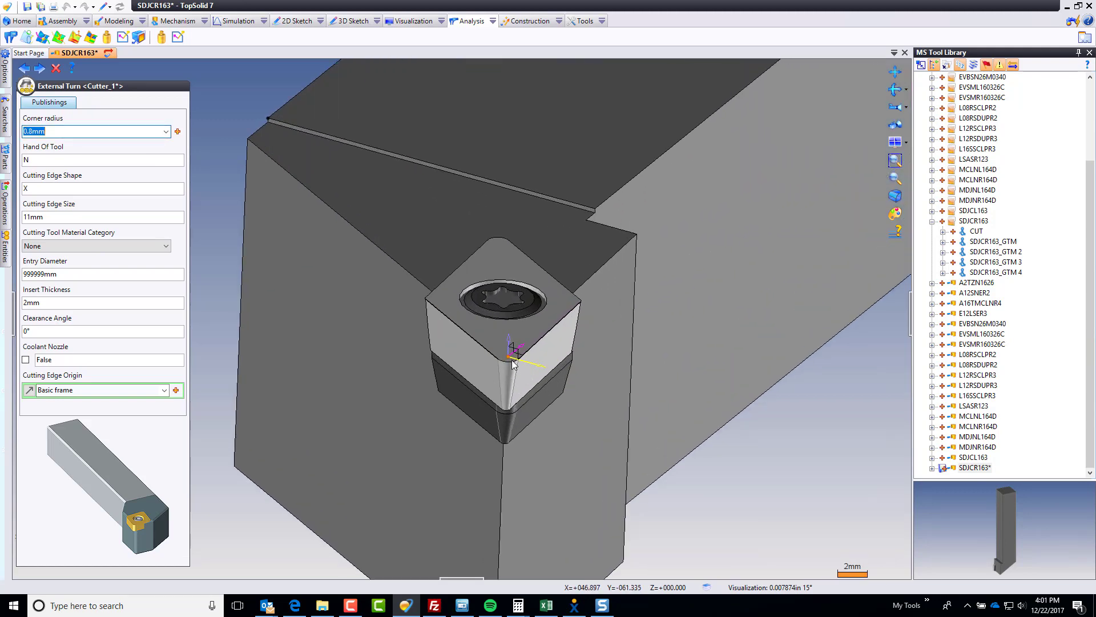
scroll(440, 247, down, 5)
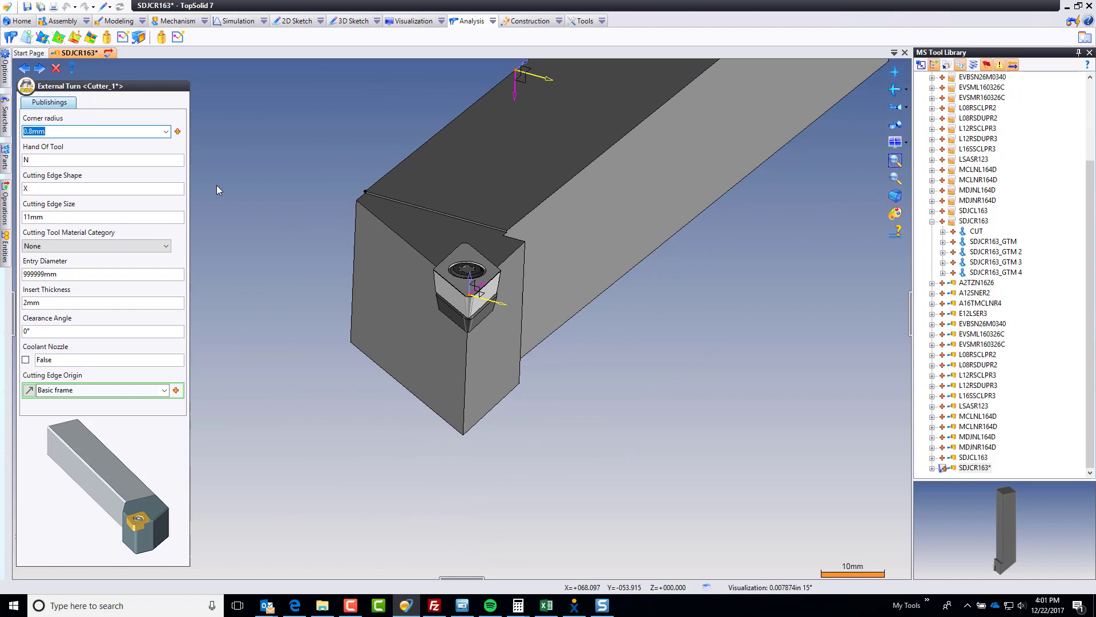
click(71, 160)
click(165, 160)
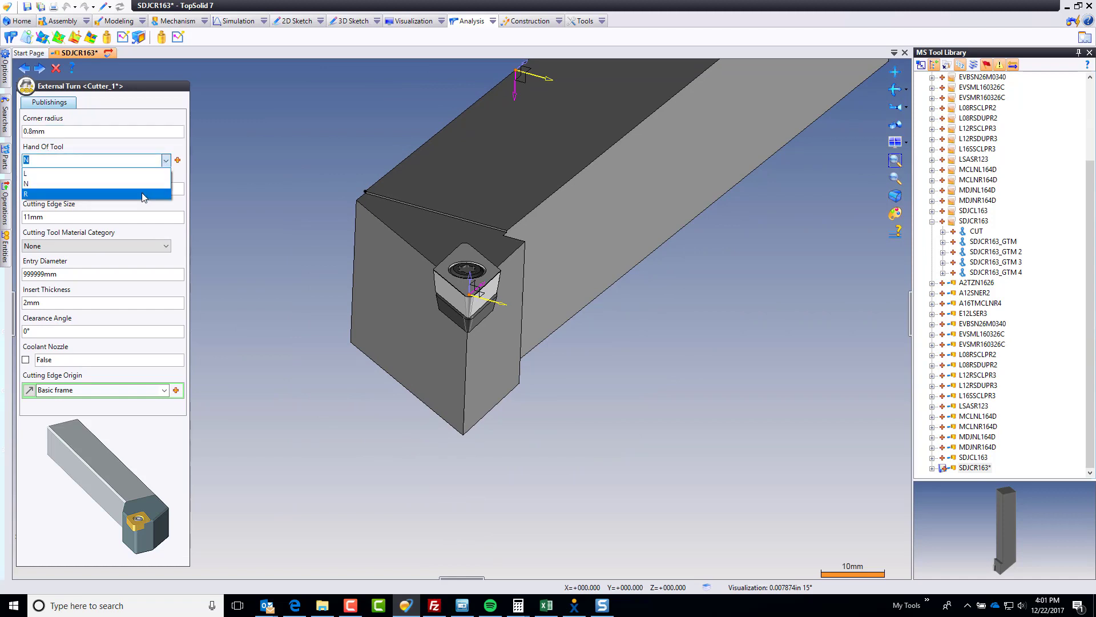
click(143, 194)
click(120, 191)
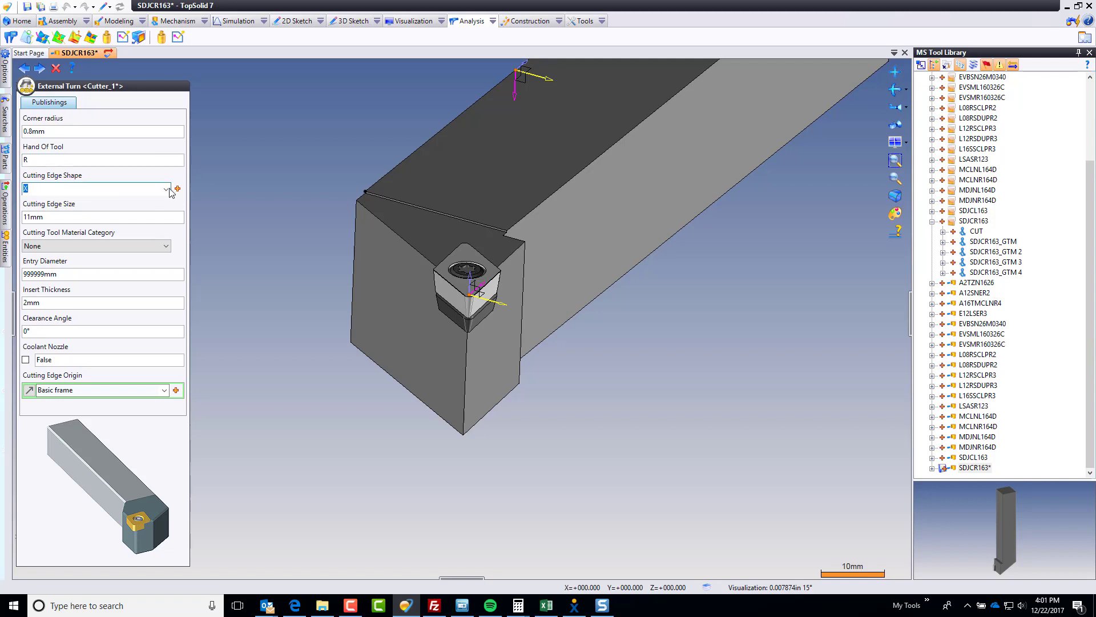
click(169, 190)
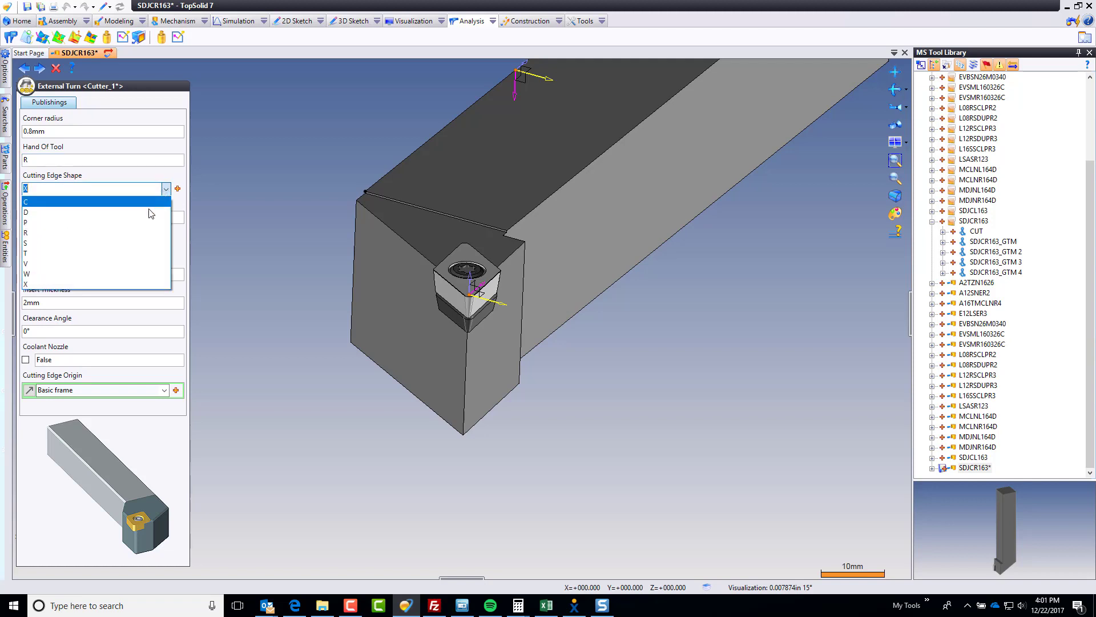
click(150, 212)
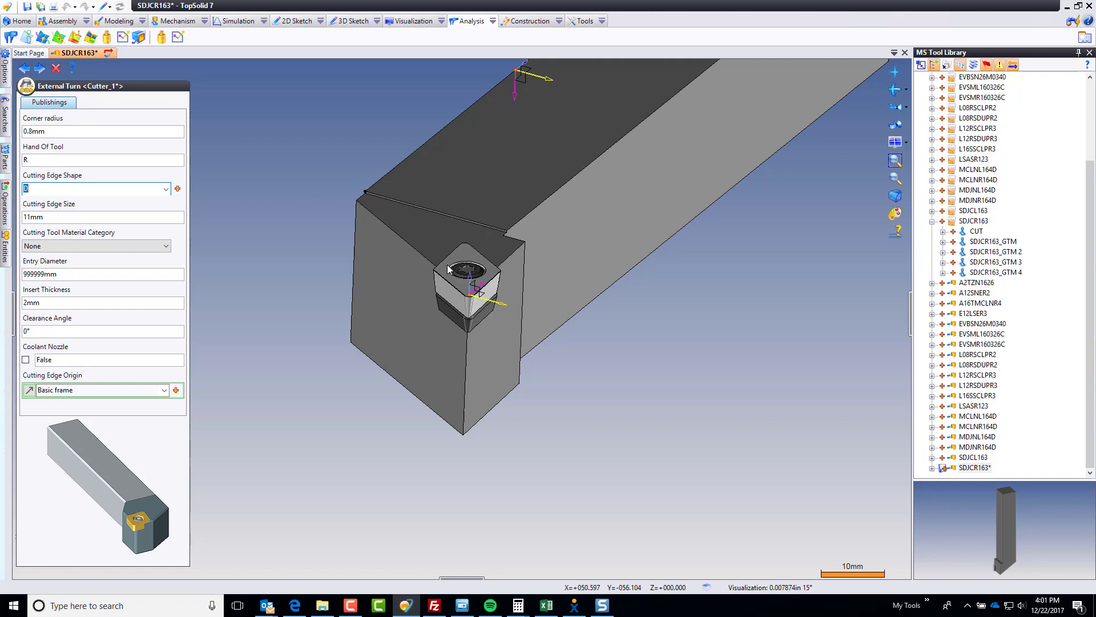
- Set the external turn cutter's Cutting Edge Size to 6.5 mm
click(60, 219)
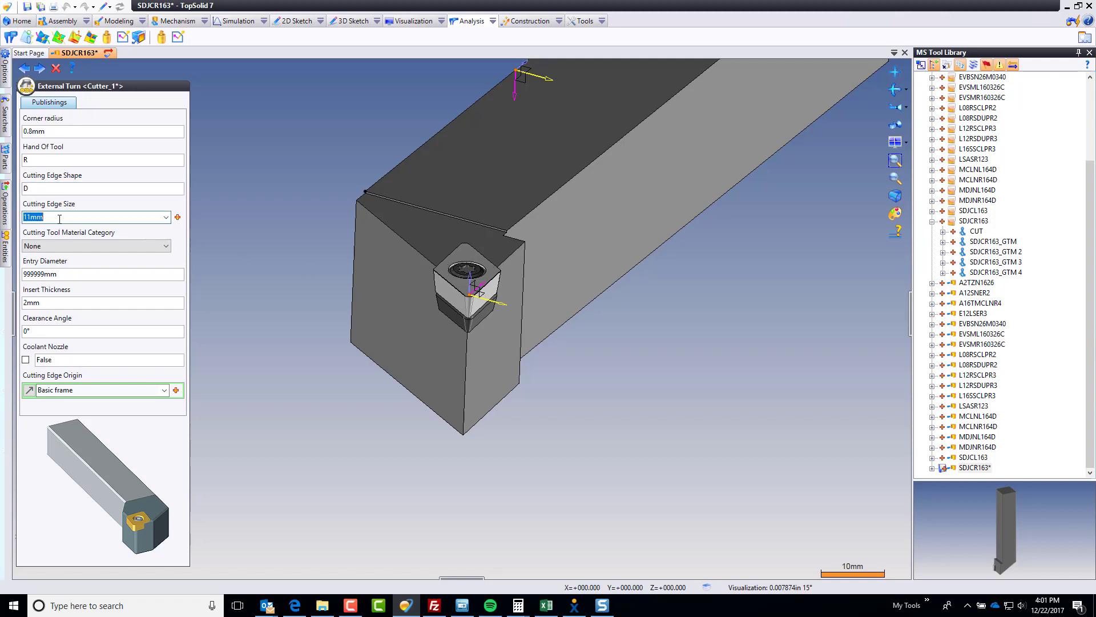
text(6.5)
key(Tab)
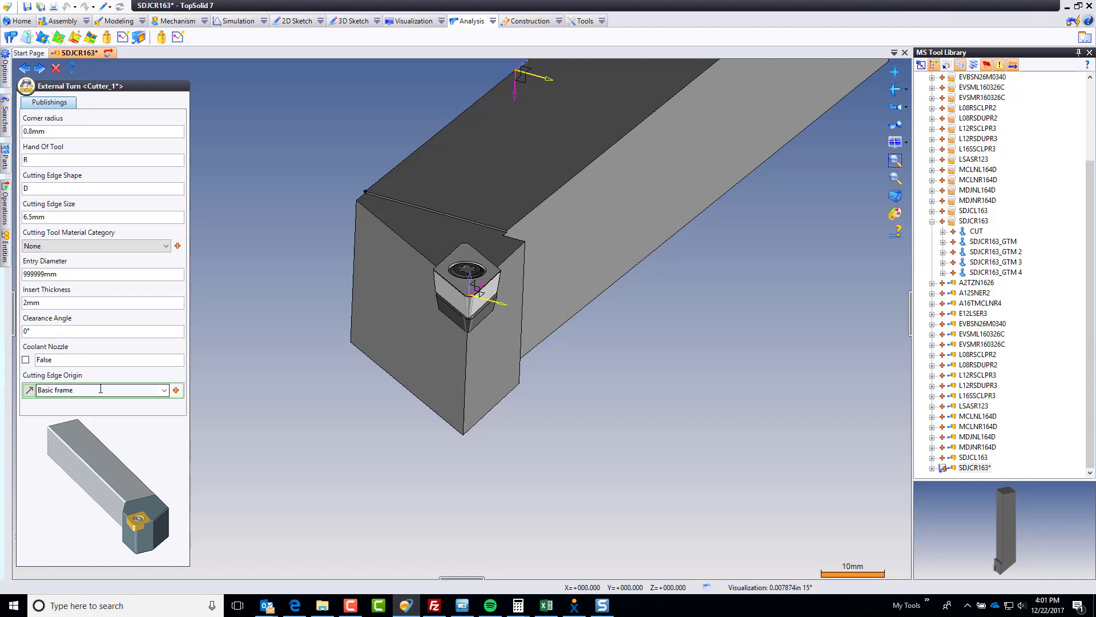
- Assign the frame at the insert's cutting corner as the Cutting Edge Origin and proceed to the tooling shank settings
click(83, 392)
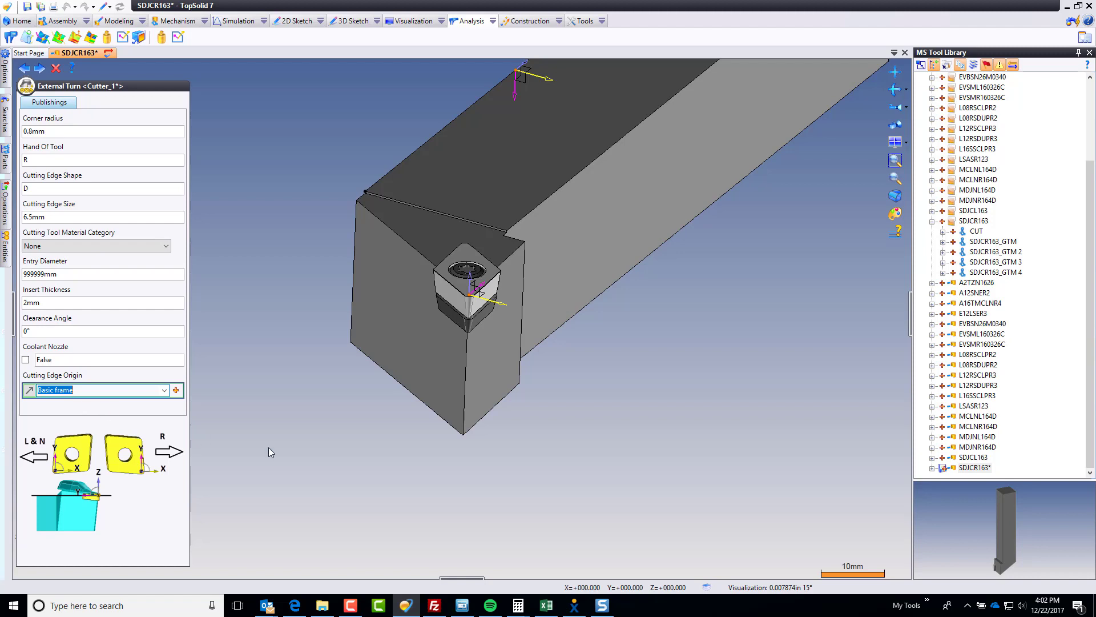
click(473, 292)
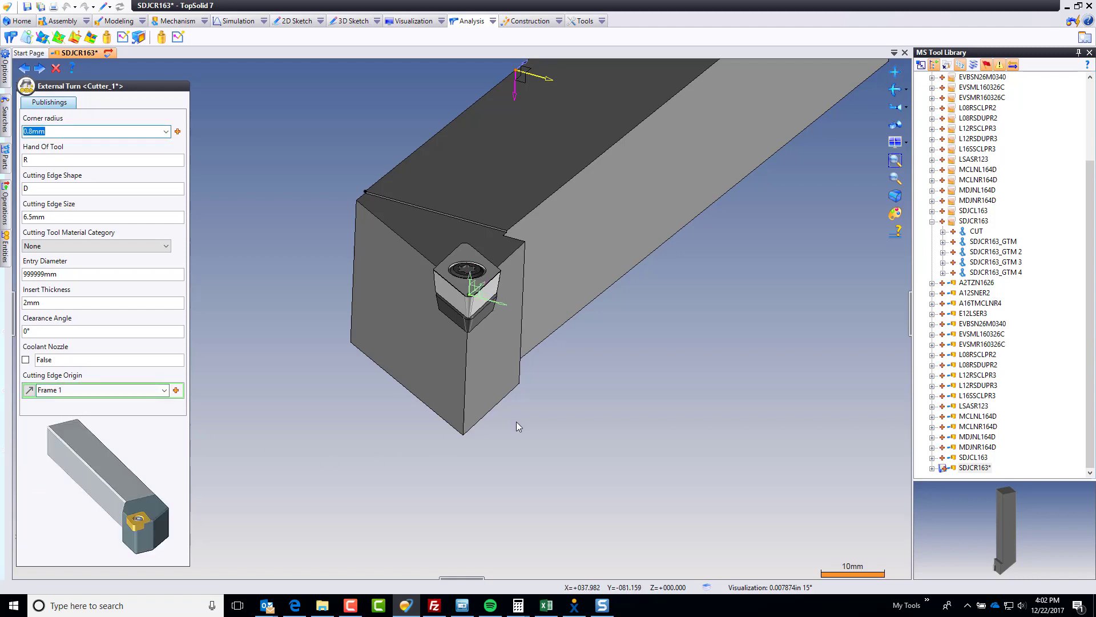
click(39, 68)
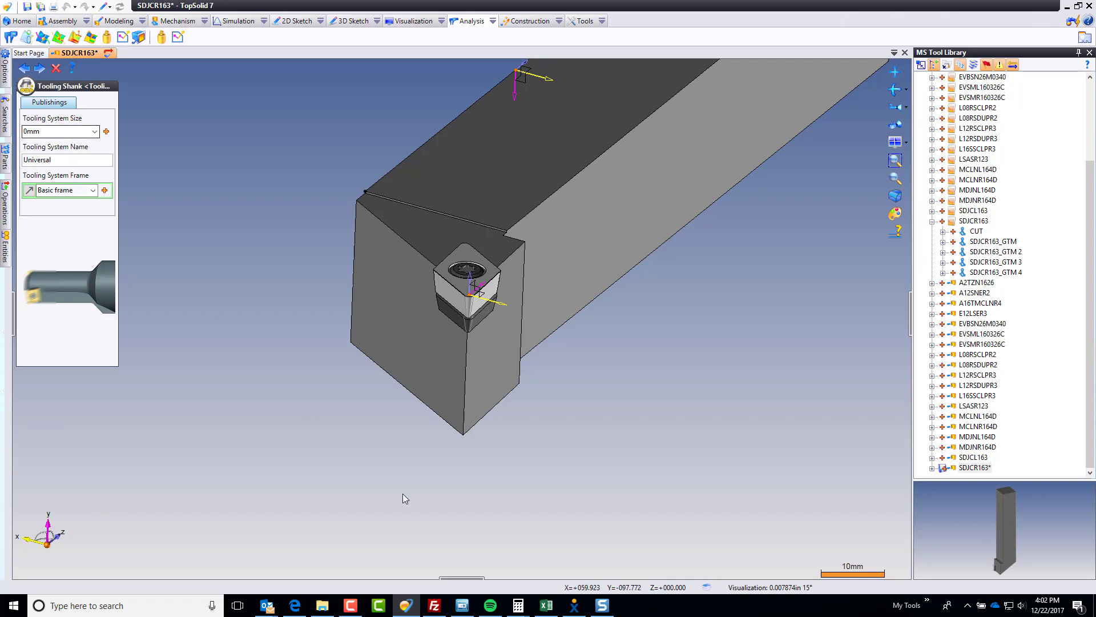
- Set the tooling shank's Tooling System Size to 25 mm
scroll(375, 519, down, 3)
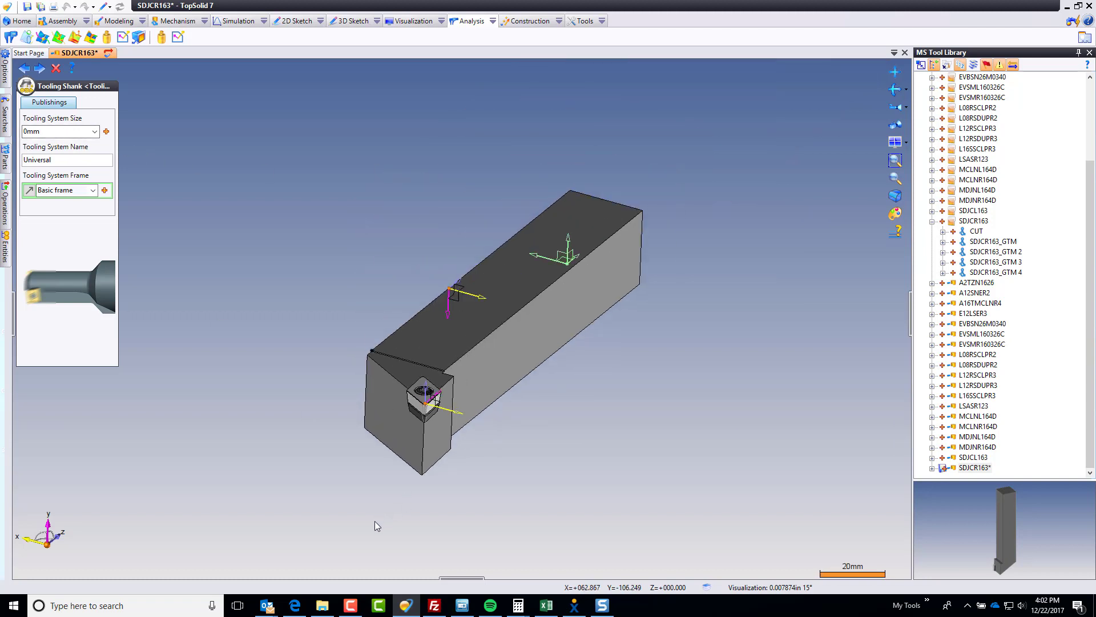
click(106, 132)
click(152, 177)
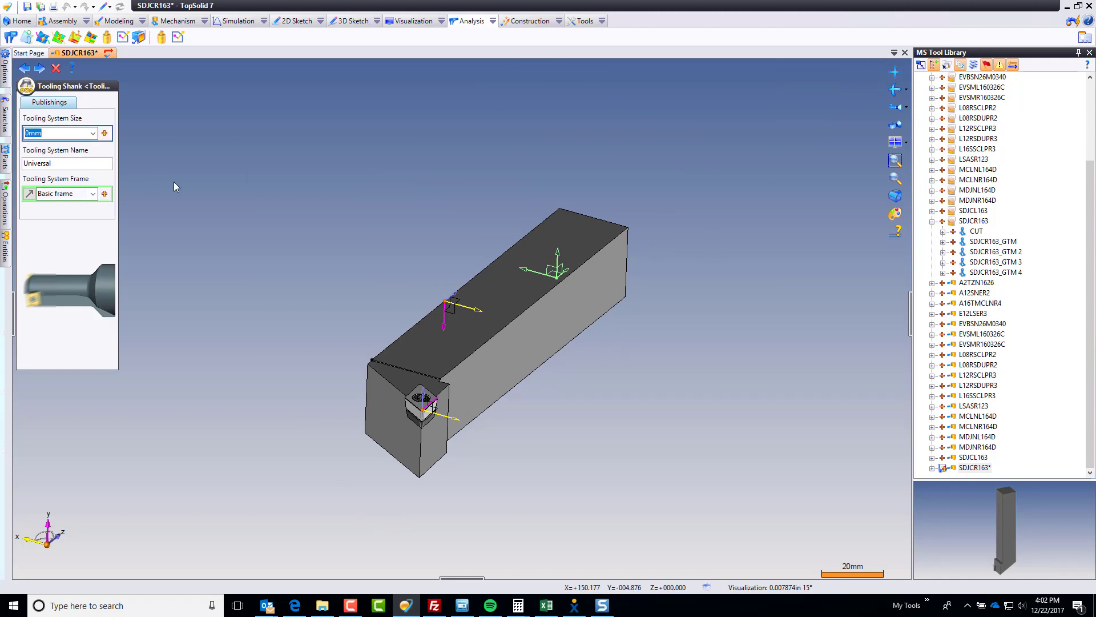
click(598, 220)
text(25)
key(Tab)
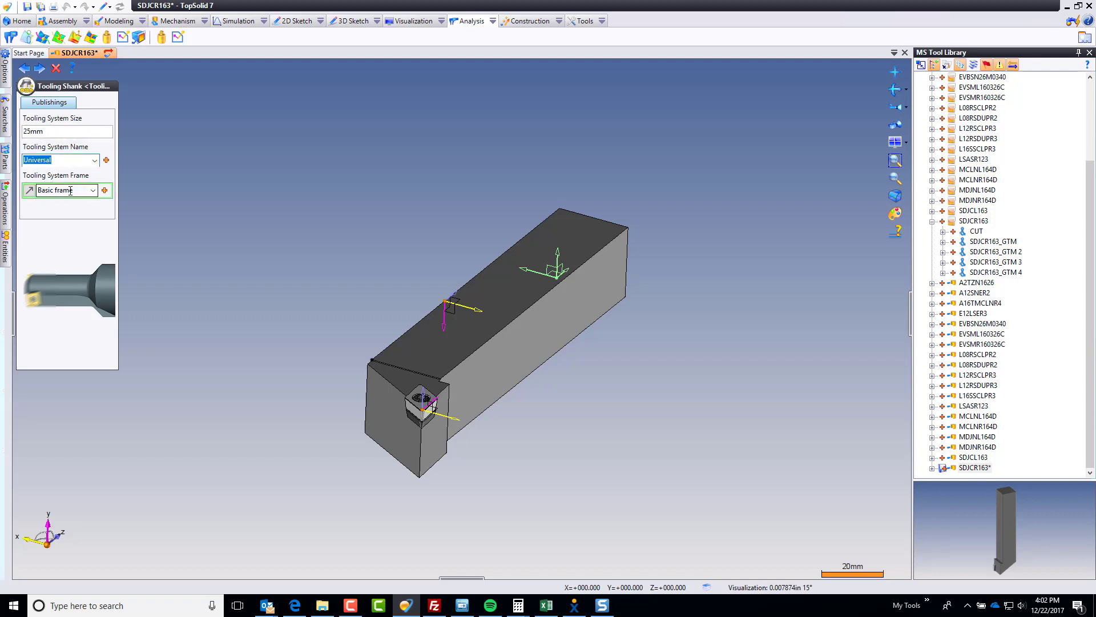
- Assign the frame on the holder shank's long upper edge as the Tooling System Frame and proceed to the shape settings
key(Tab)
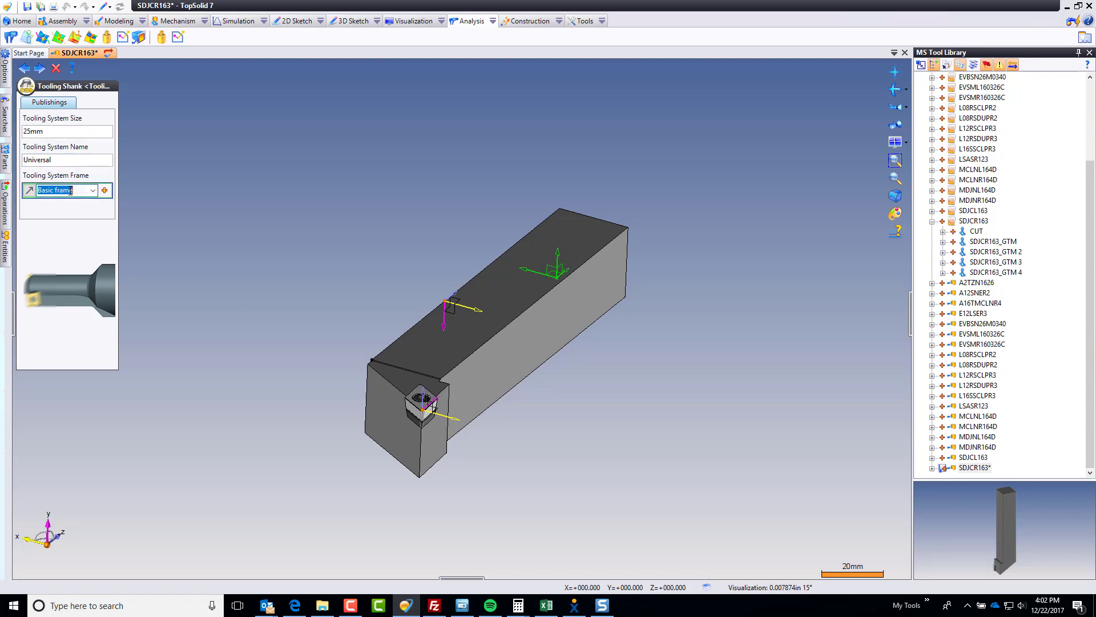
click(457, 303)
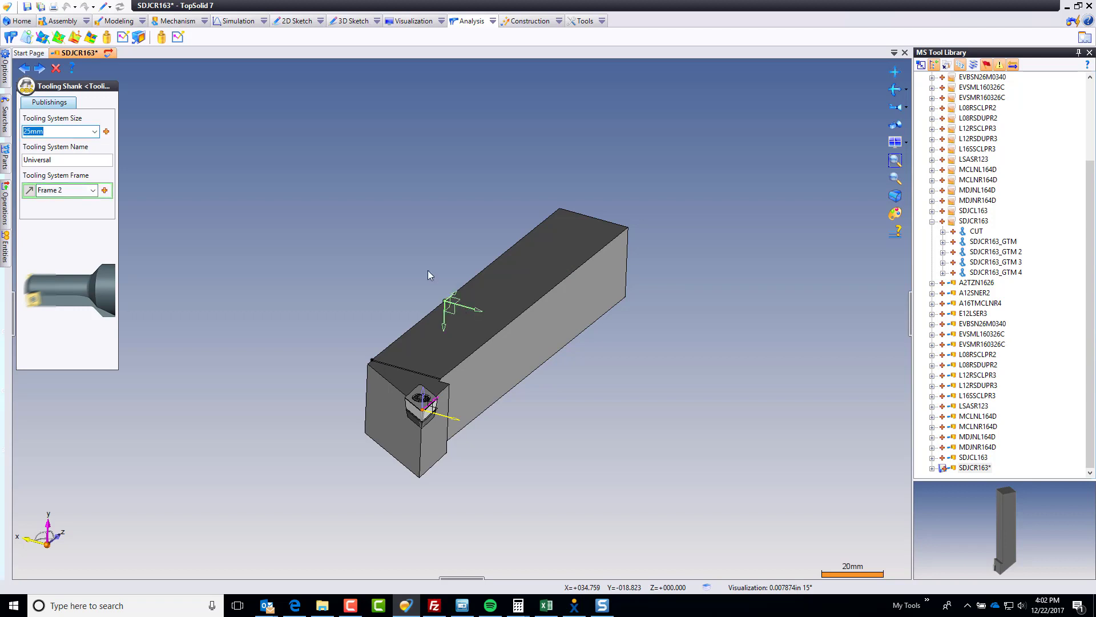
click(38, 68)
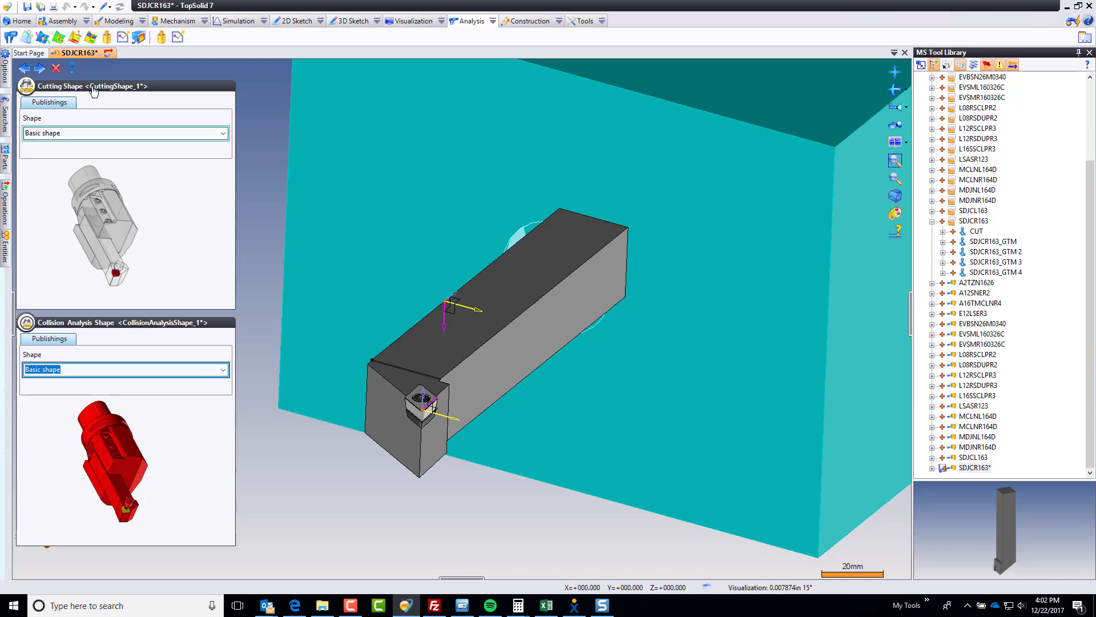
- Assign the CUT insert body as the cutter's Cutting Shape
click(142, 164)
scroll(405, 439, up, 3)
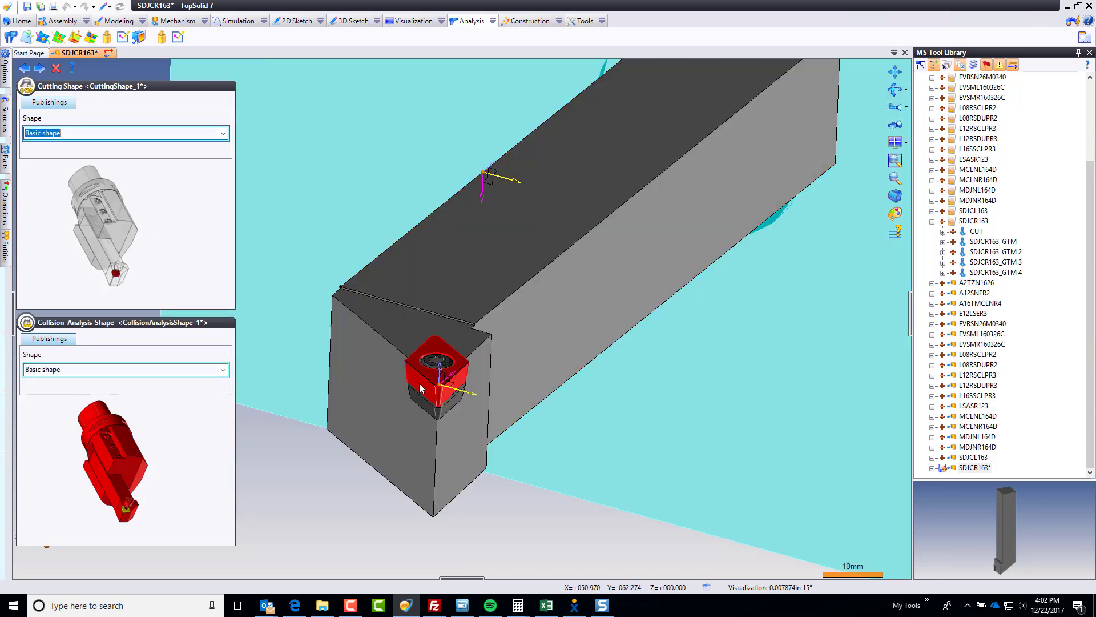
click(433, 370)
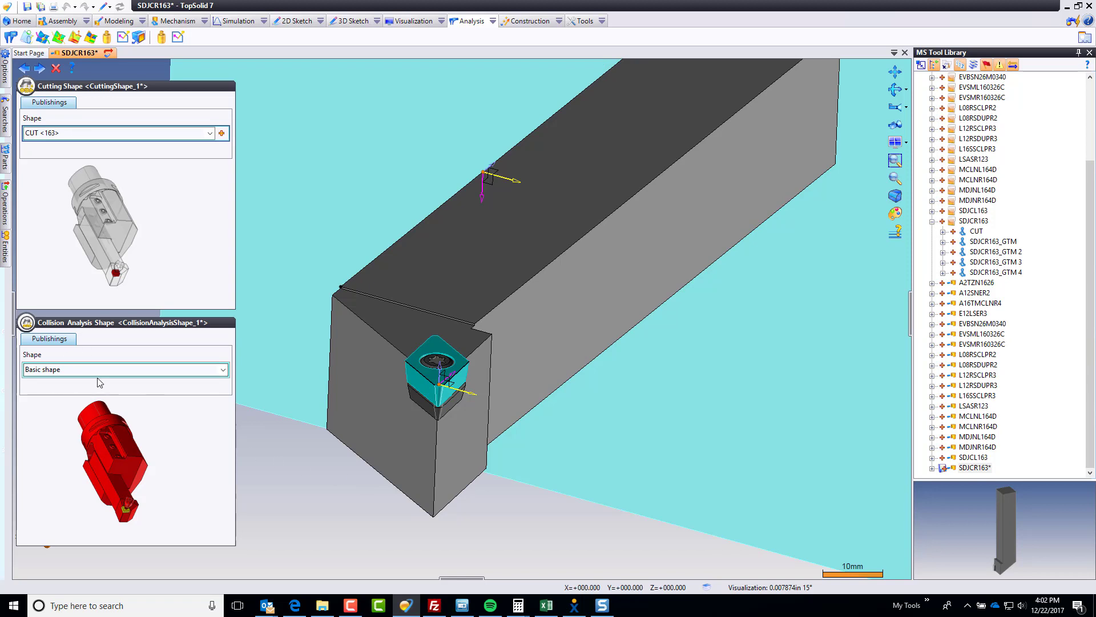
- Assign the SDJCR163_GTM holder body as the Cutting Shape, keep Basic shape for collision analysis, and proceed to the tool offset settings
click(427, 475)
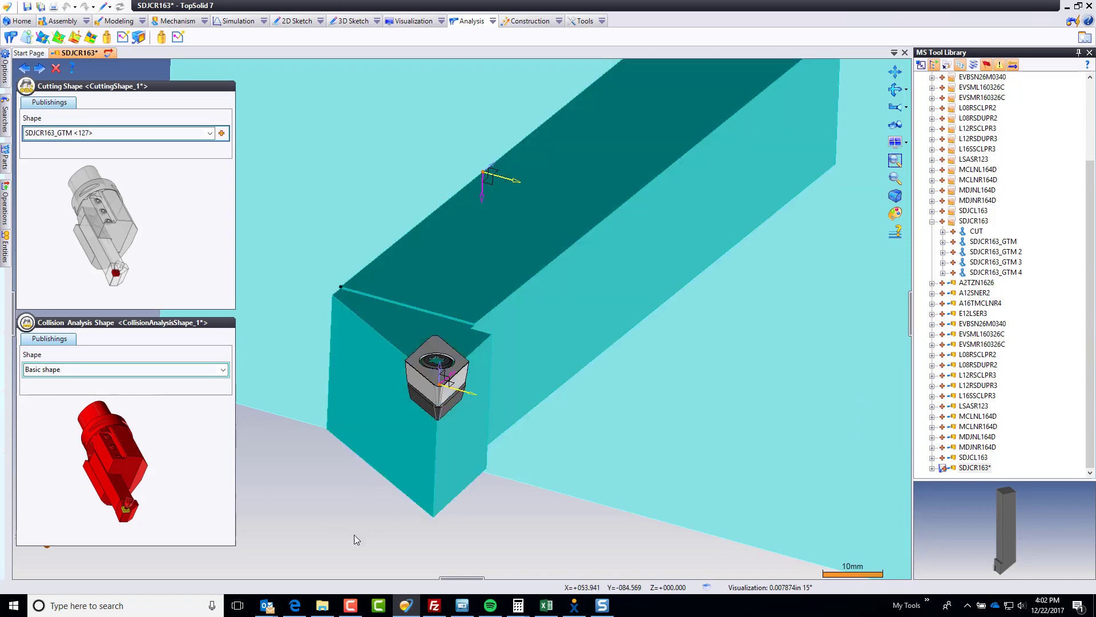
click(40, 68)
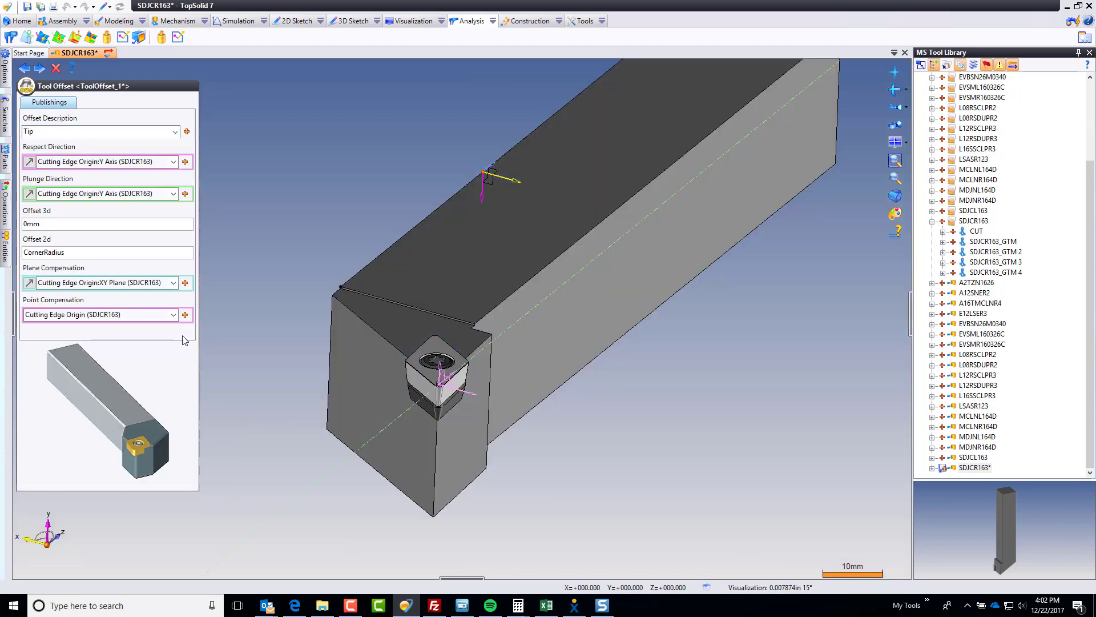
- Keep Tip as the offset description and assign the insert's top edge running back along the holder as the Respect Direction
double_click(47, 131)
click(112, 162)
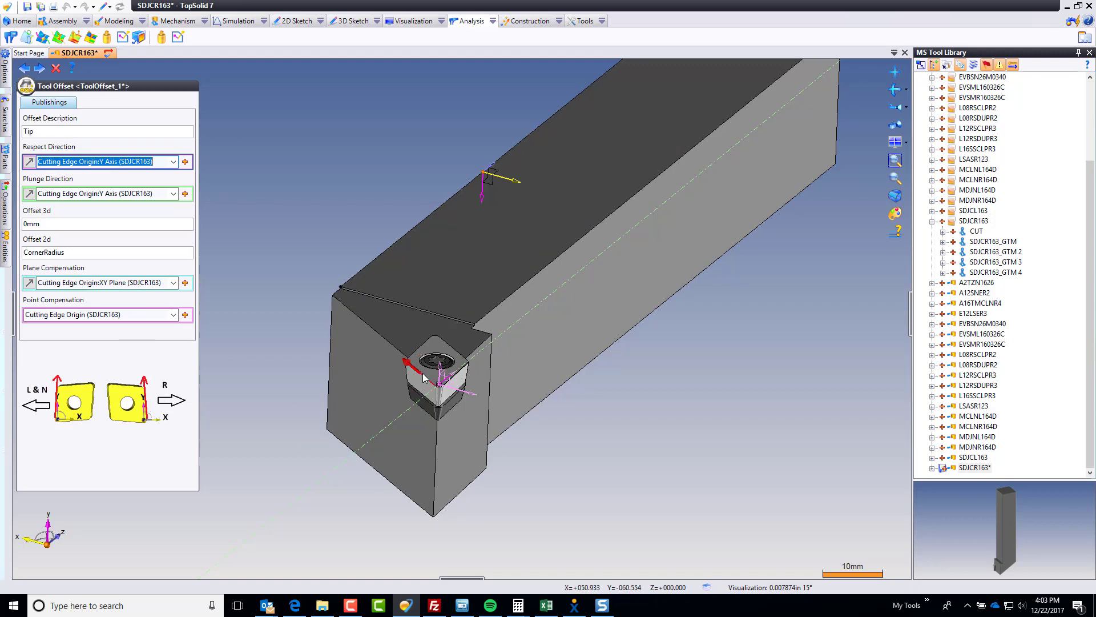
scroll(423, 377, up, 5)
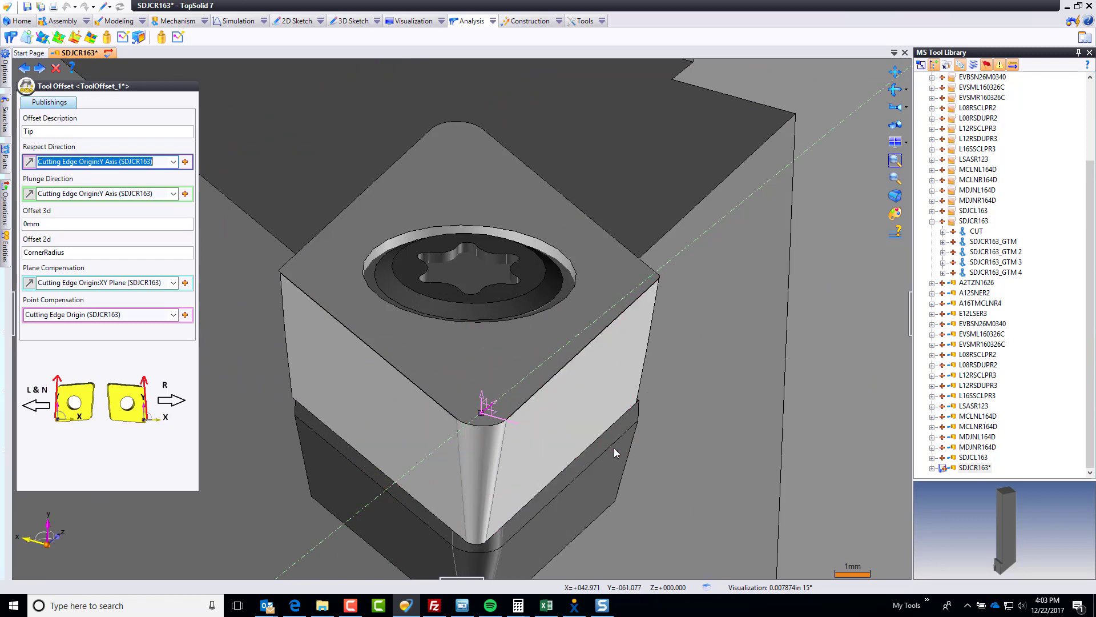
middle_drag(614, 447, 599, 415)
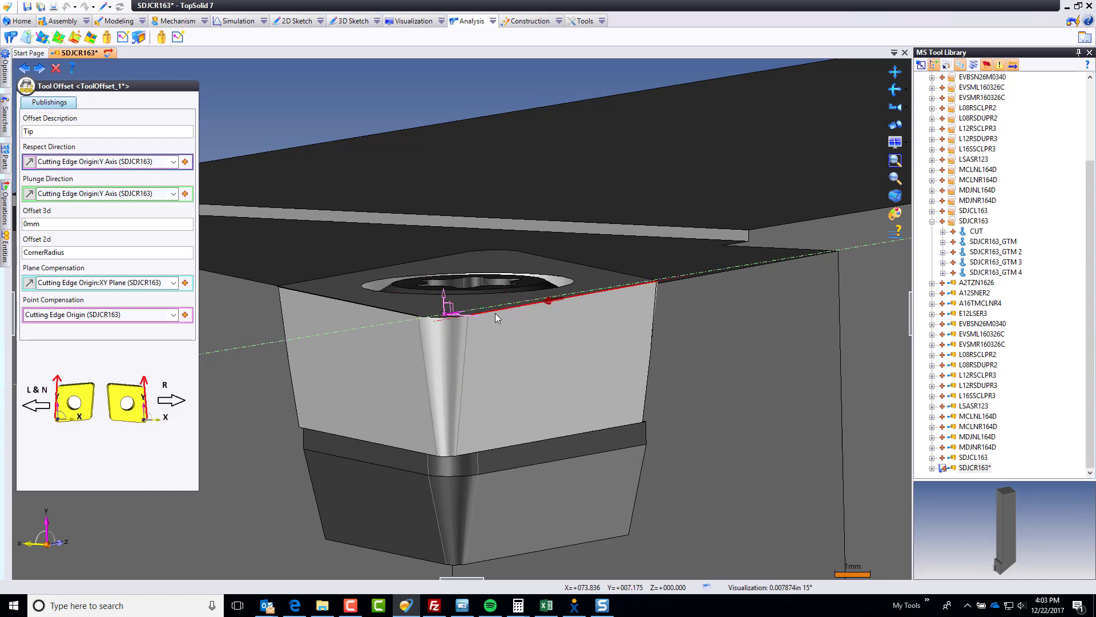
scroll(495, 312, up, 3)
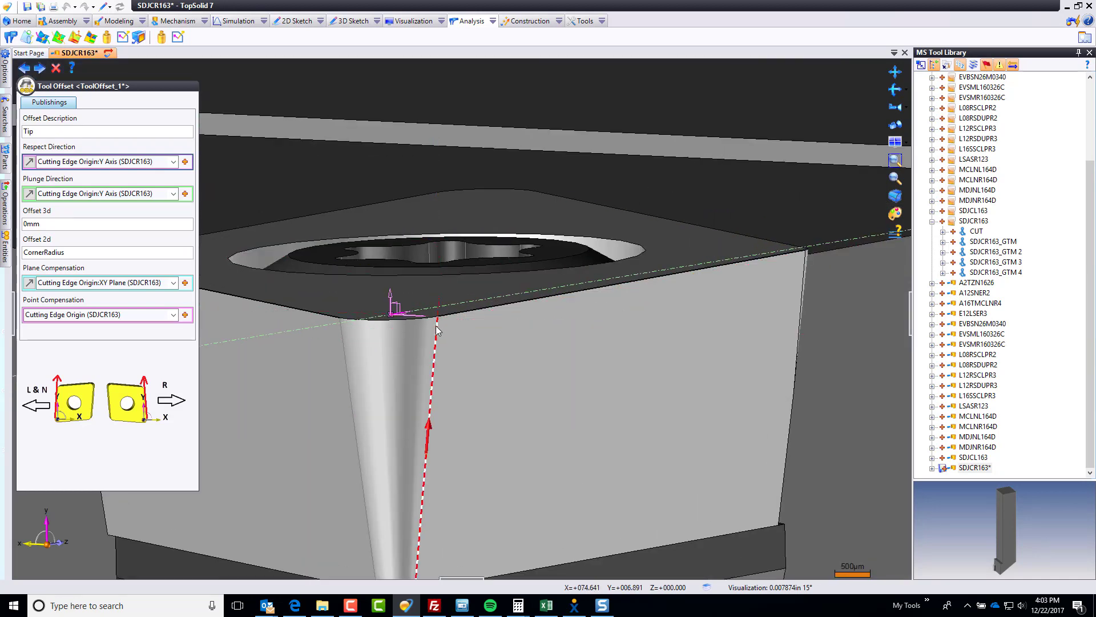
scroll(445, 324, up, 1)
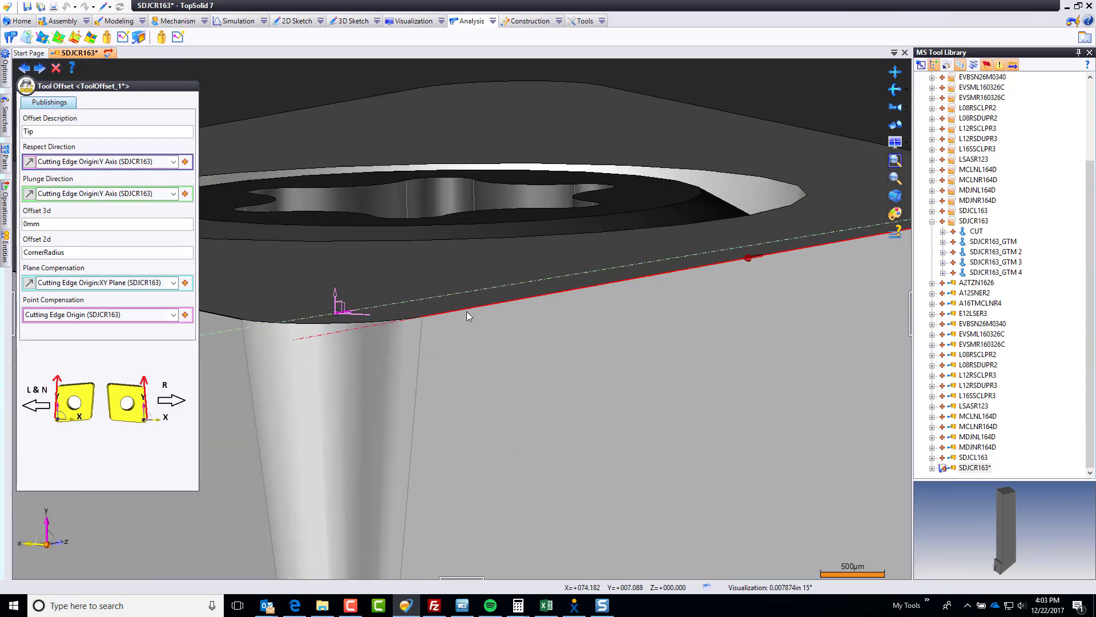
scroll(446, 314, up, 3)
click(458, 310)
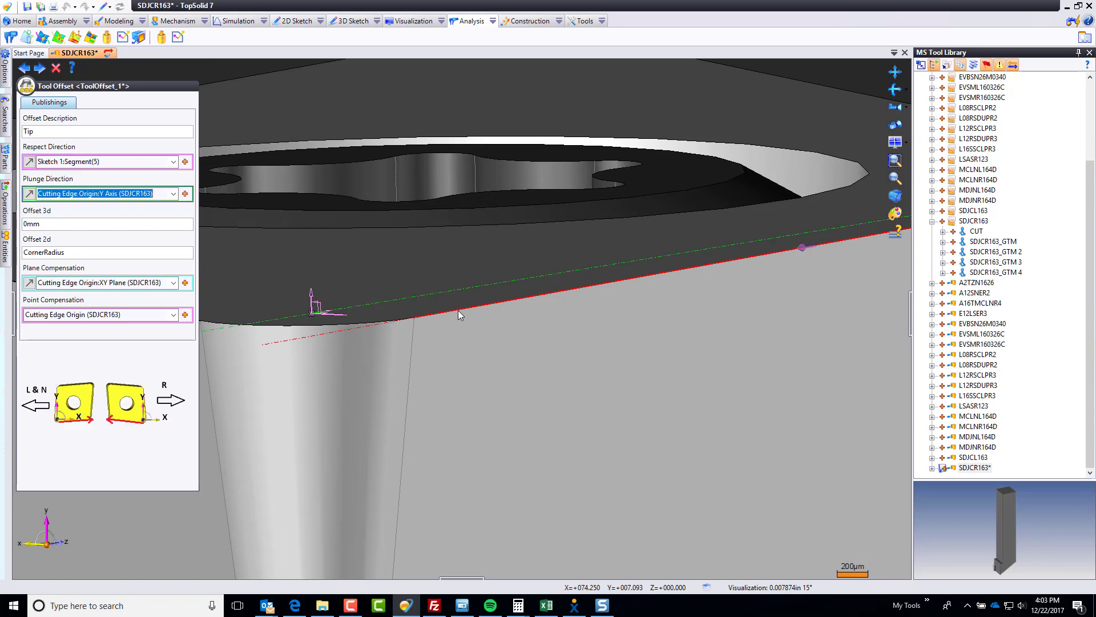
- Reverse the Respect Direction to point away from the cutting corner, and assign the insert's other top edge at that corner as the Plunge Direction
scroll(403, 362, down, 4)
click(123, 163)
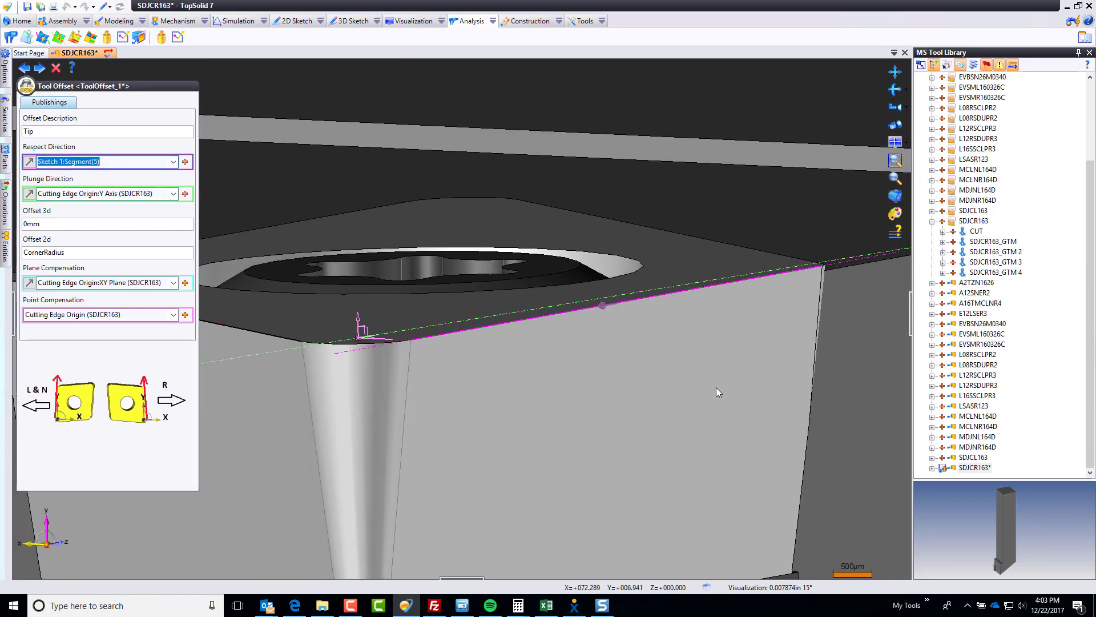
click(603, 307)
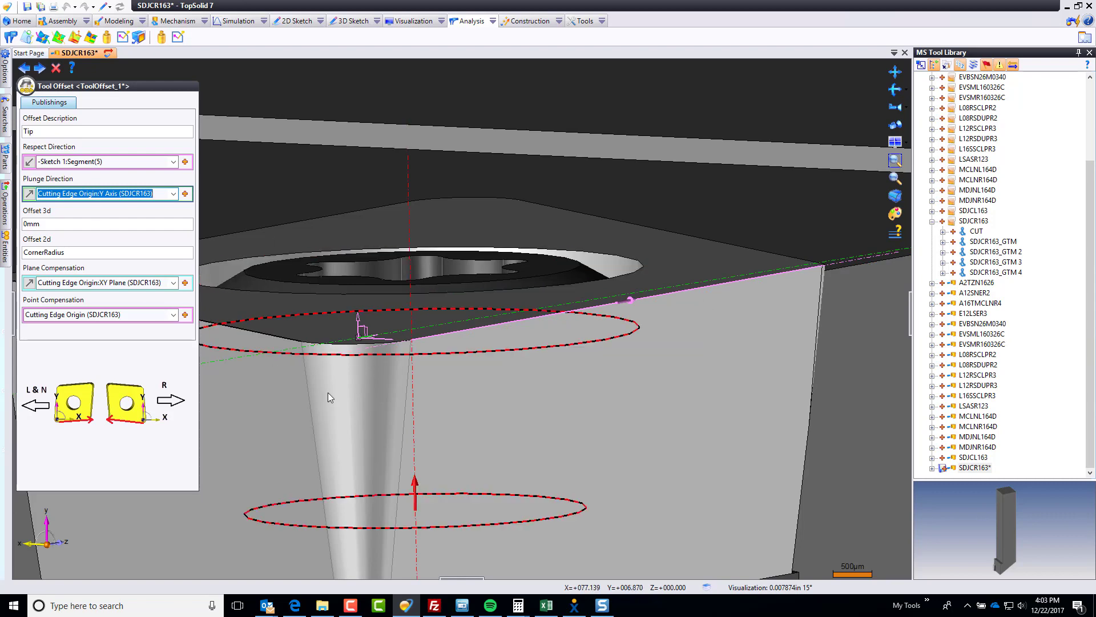
middle_drag(328, 392, 739, 490)
click(489, 390)
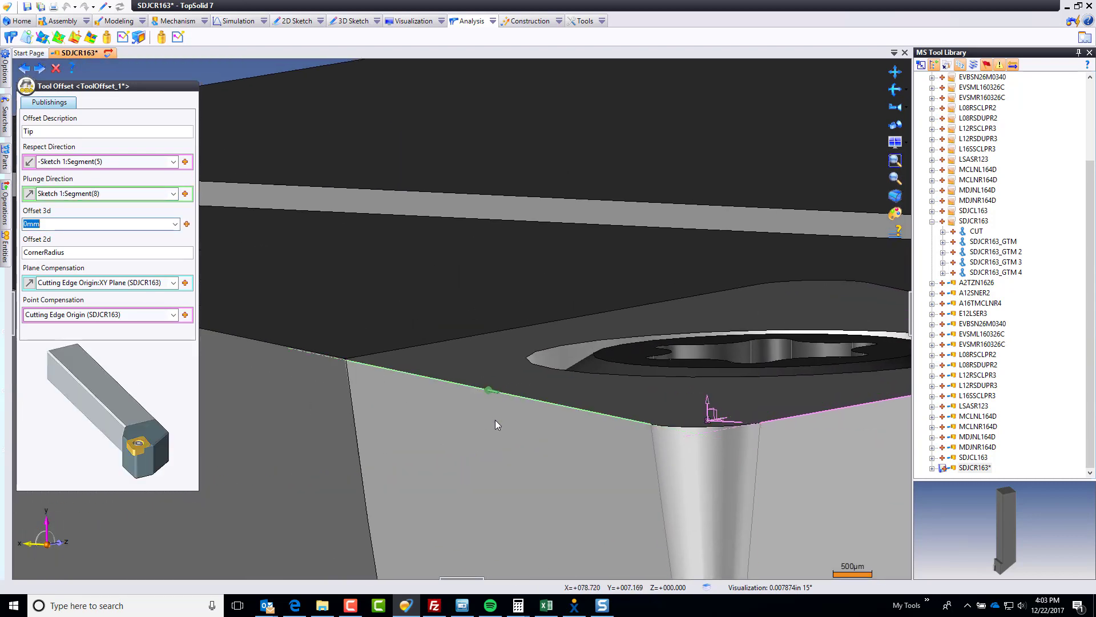
- Keep the Cutting Edge Origin's XY plane for Plane Compensation and its origin for Point Compensation, and proceed to the general settings
scroll(294, 335, down, 5)
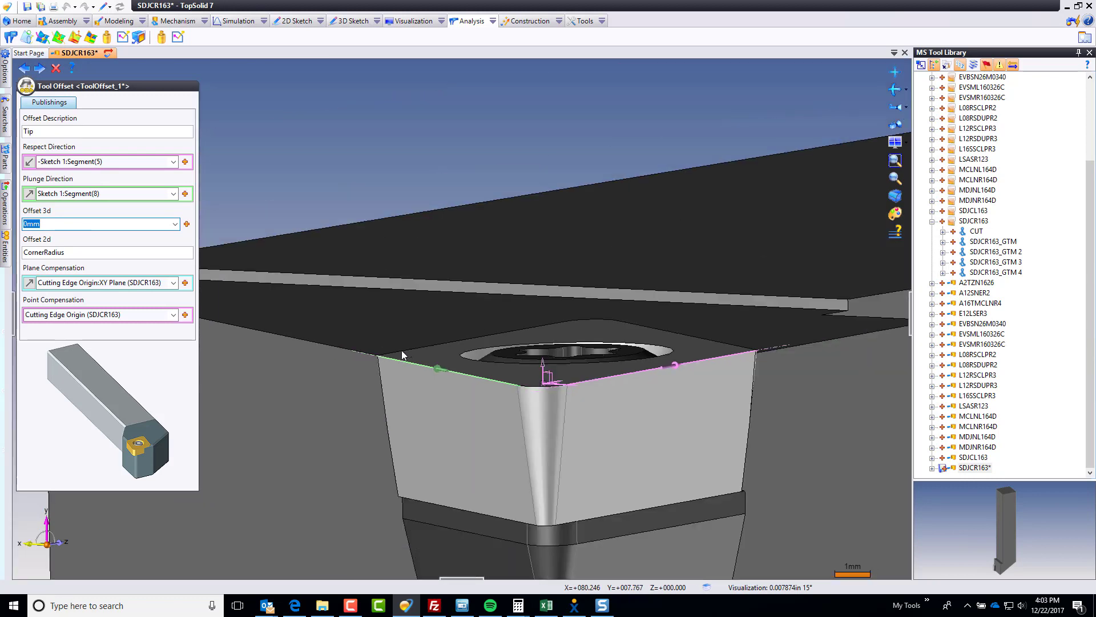
middle_drag(464, 388, 453, 422)
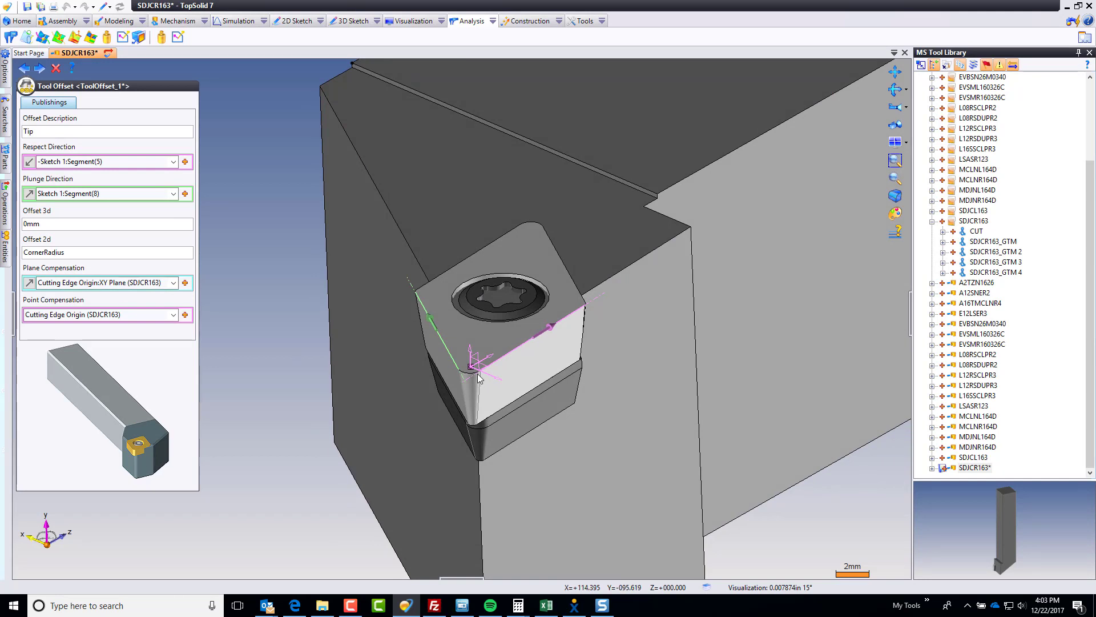
click(95, 283)
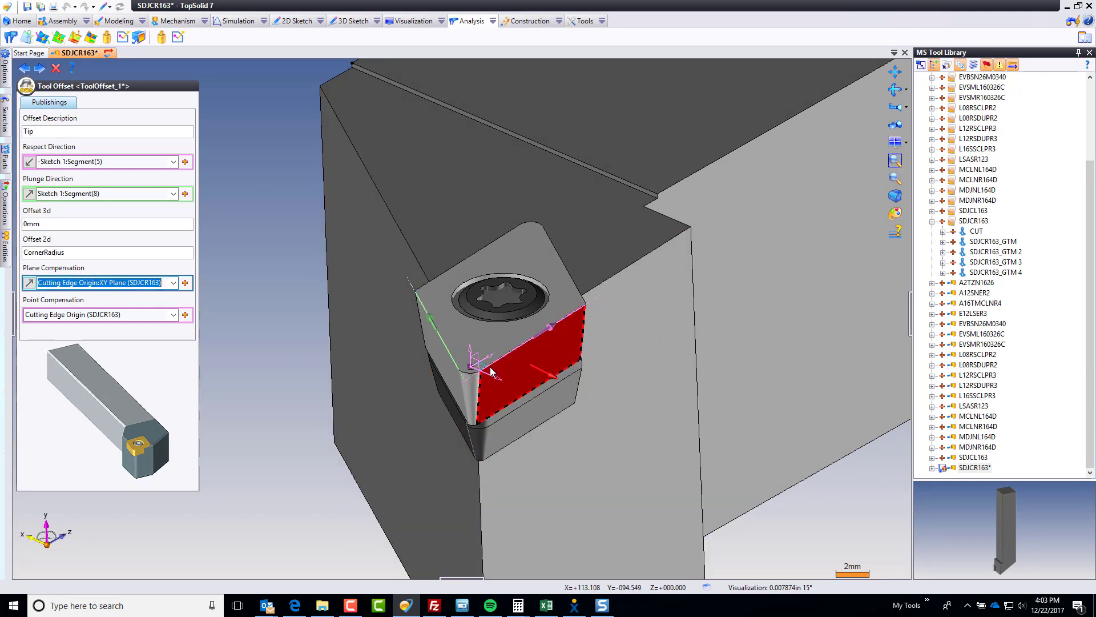
click(120, 314)
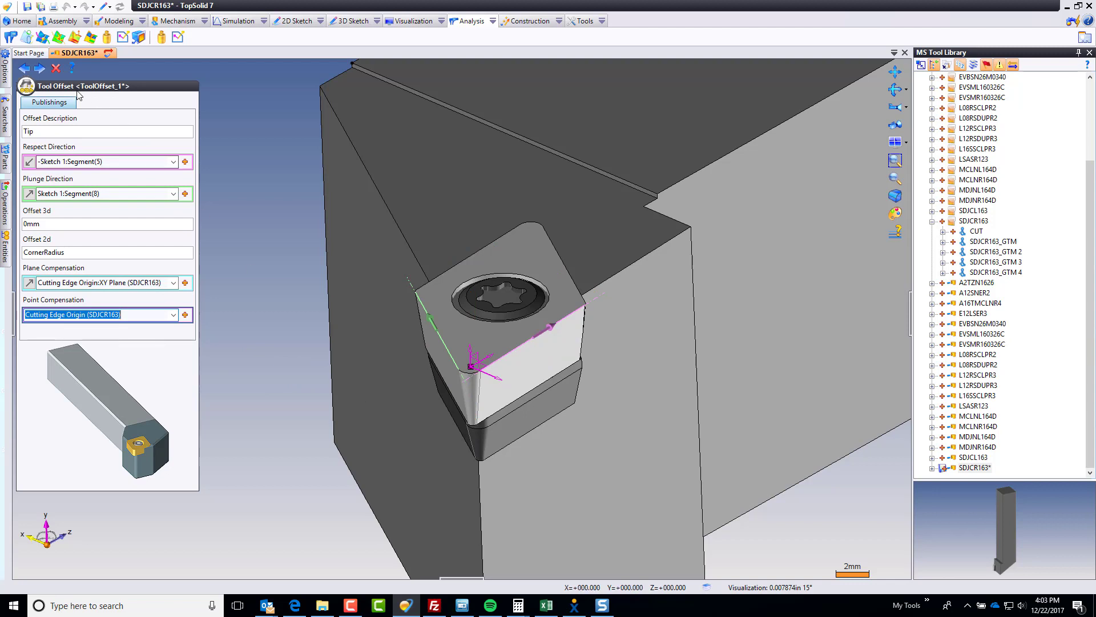
click(39, 68)
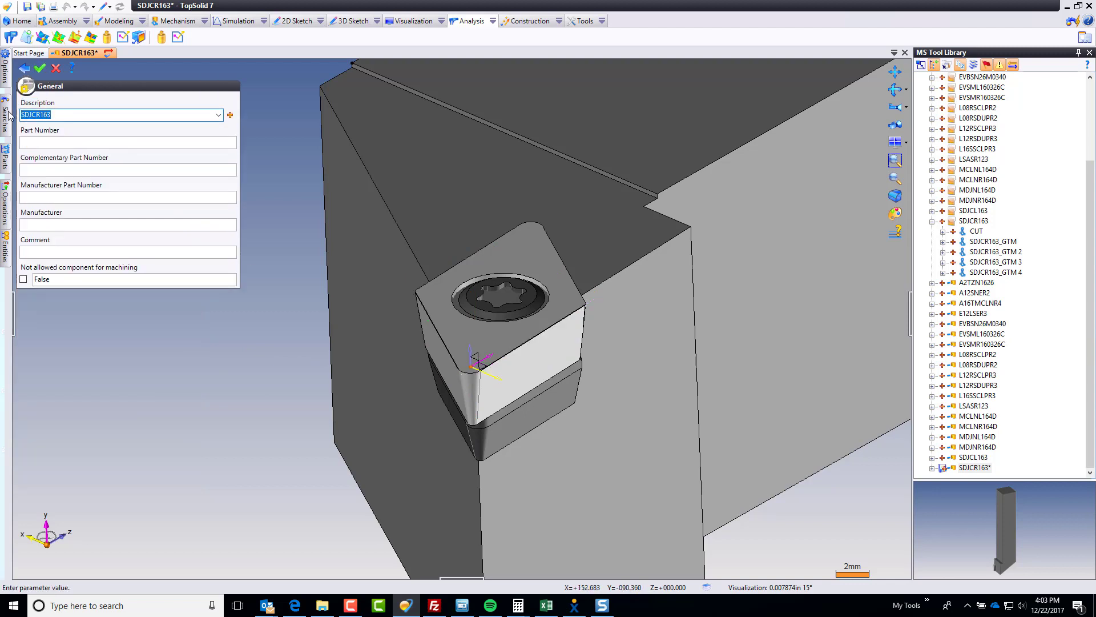
- Complete the cutter definition with the description SDJCR163 and save the document
click(41, 68)
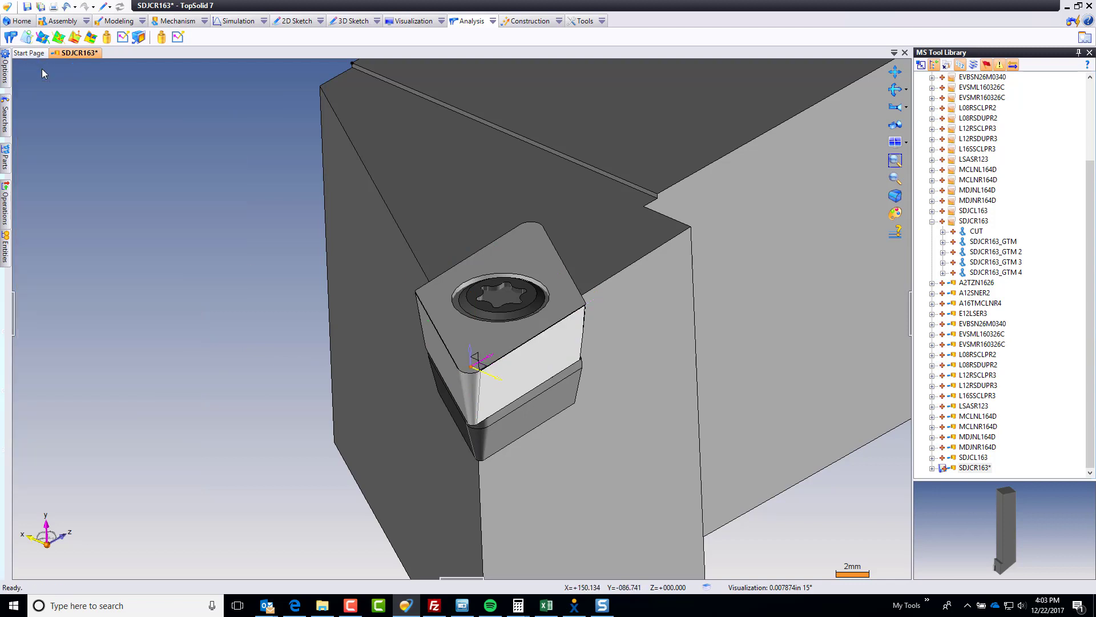
scroll(197, 374, down, 6)
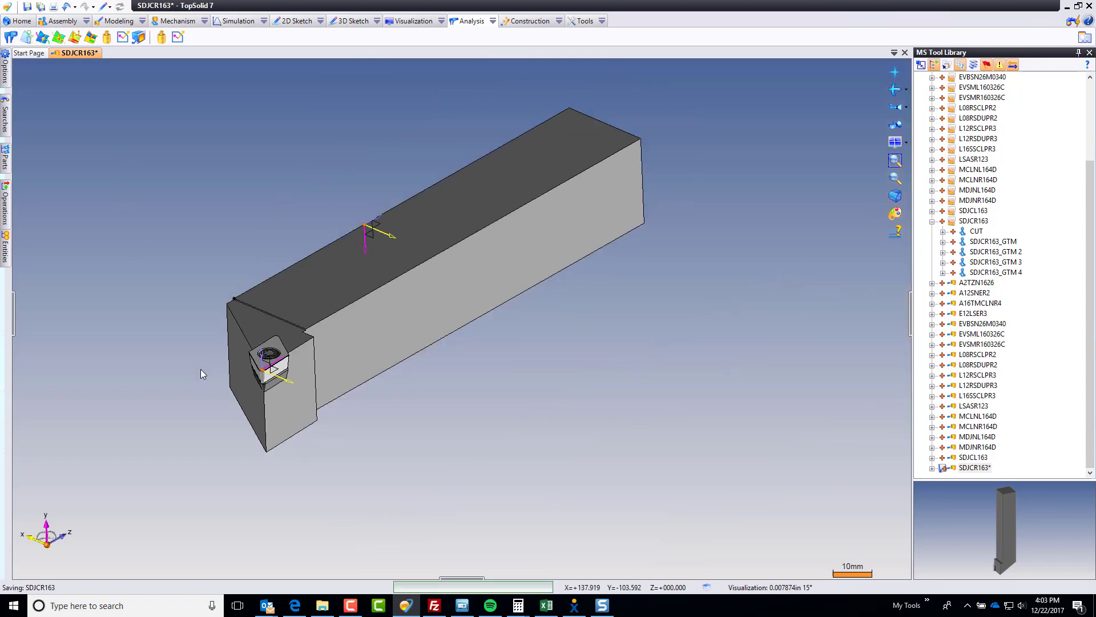
key(ctrl+s)
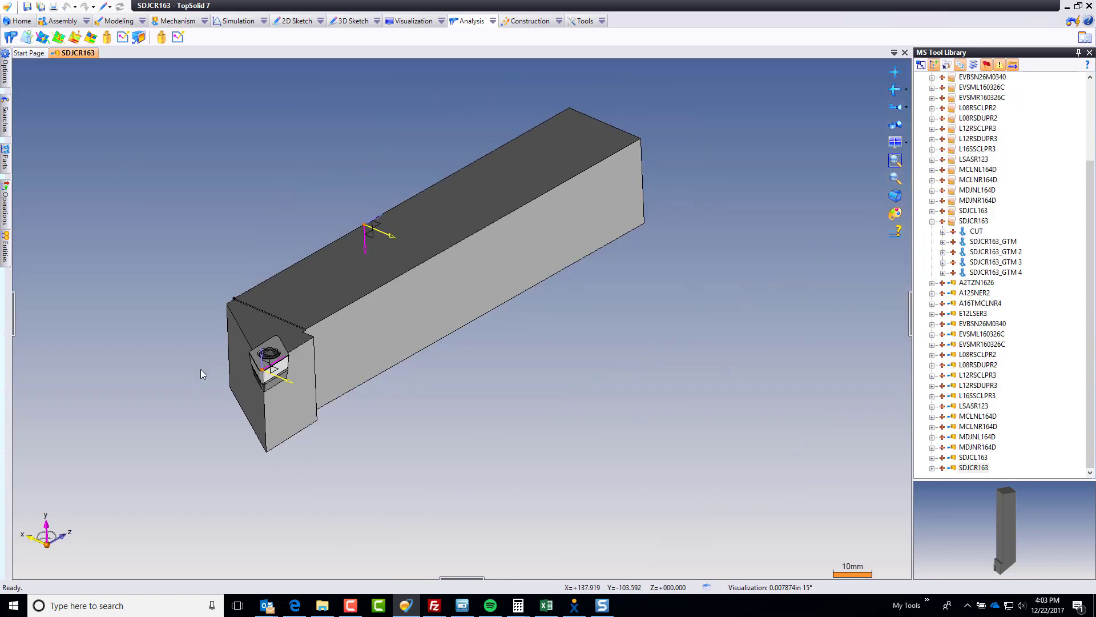